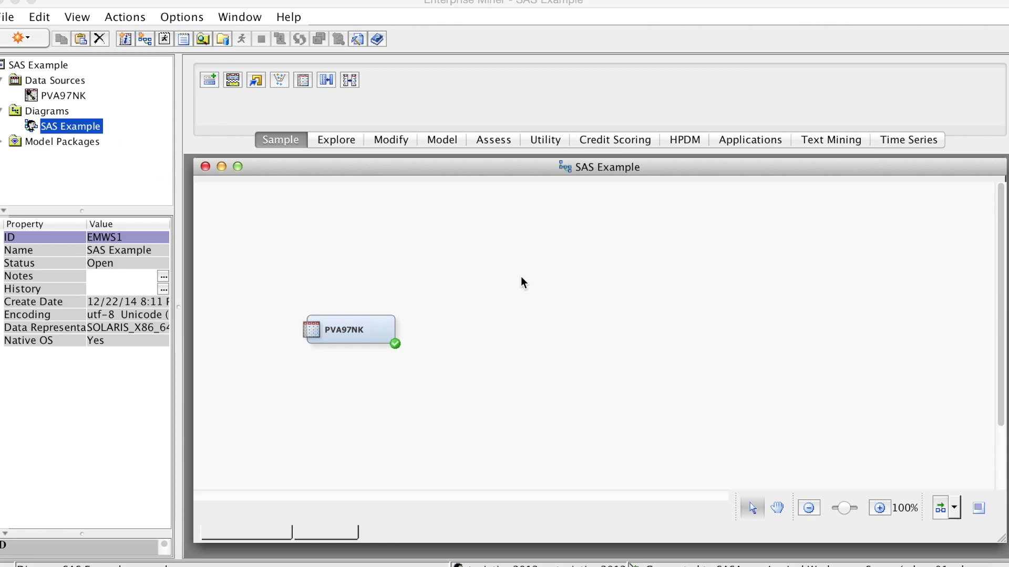
Move the PVA97NK data node further left on the SAS Example diagram
left_click_drag(347, 329, 272, 324)
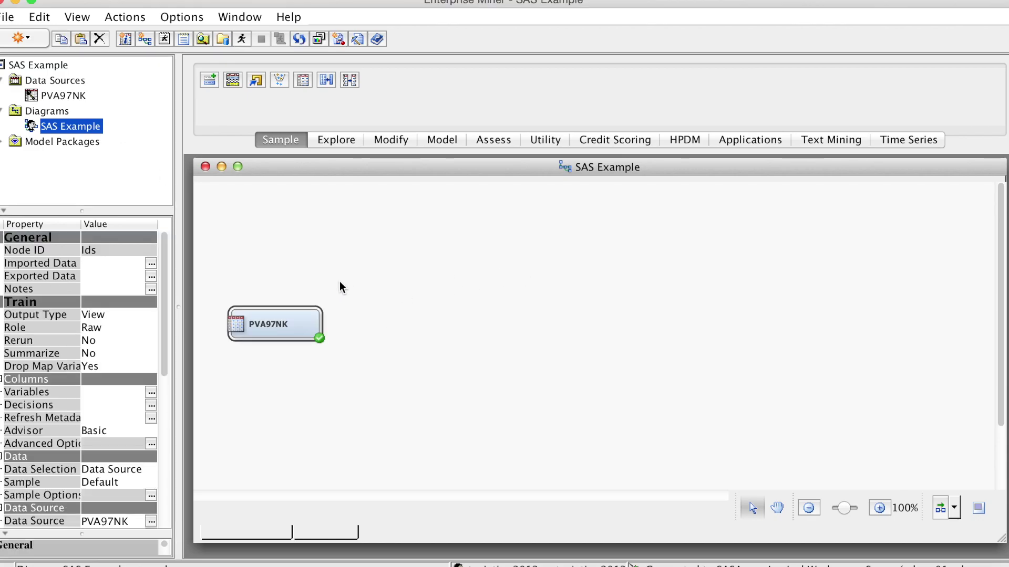
Add a StatExplore node from the Explore tools and connect PVA97NK to it
left_click(333, 138)
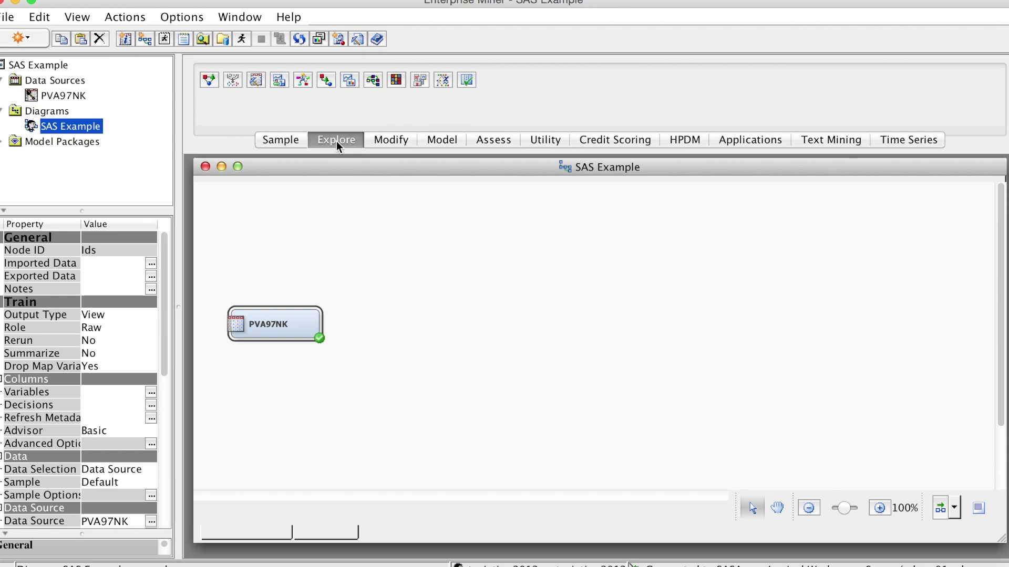
left_click(424, 78)
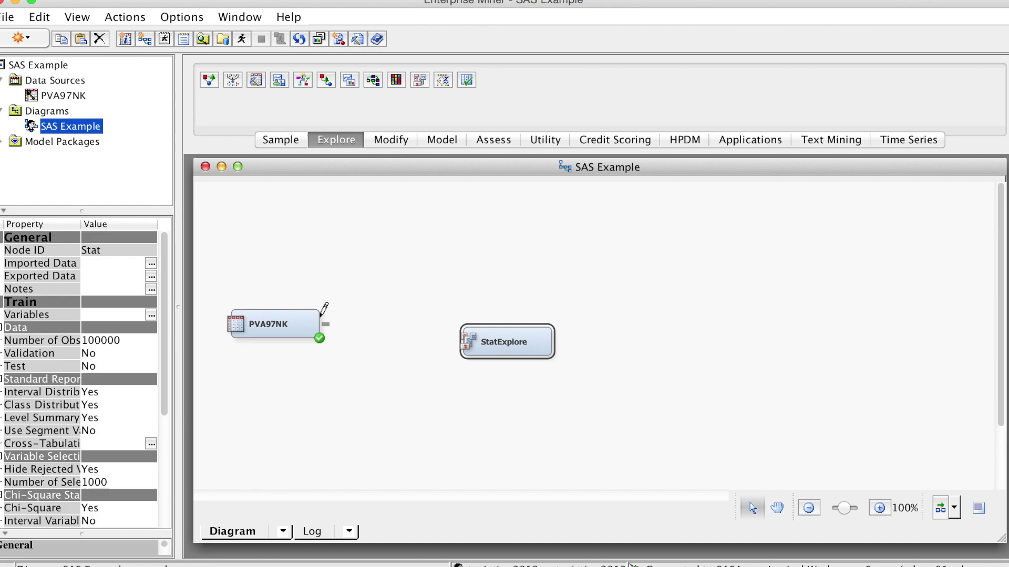
mouse_move(320, 316)
left_click_drag(322, 318, 466, 340)
left_click_drag(162, 323, 163, 338)
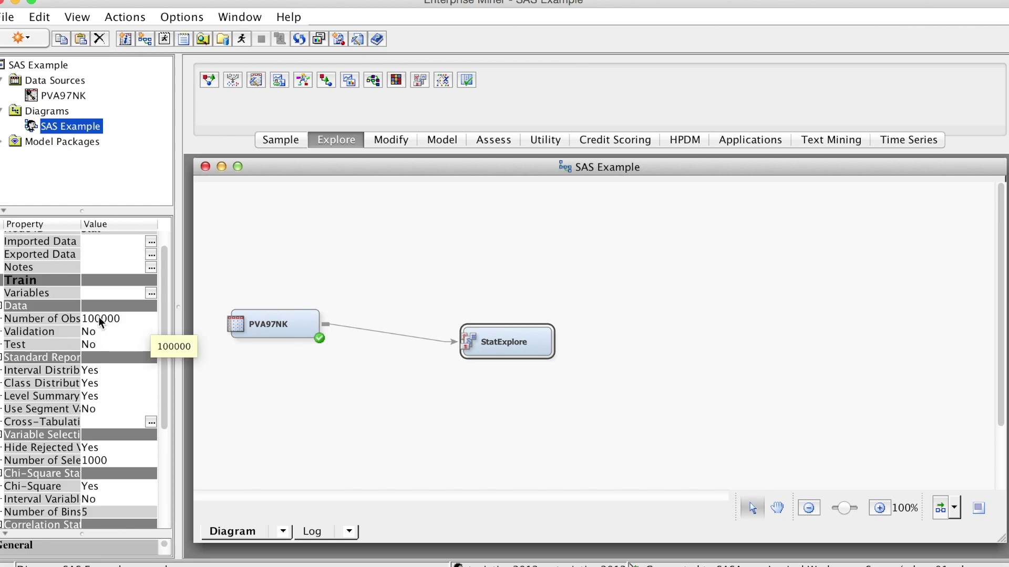
Set StatExplore's Number of Obs to ALL and Interval Variables chi-square to Yes
left_click(151, 318)
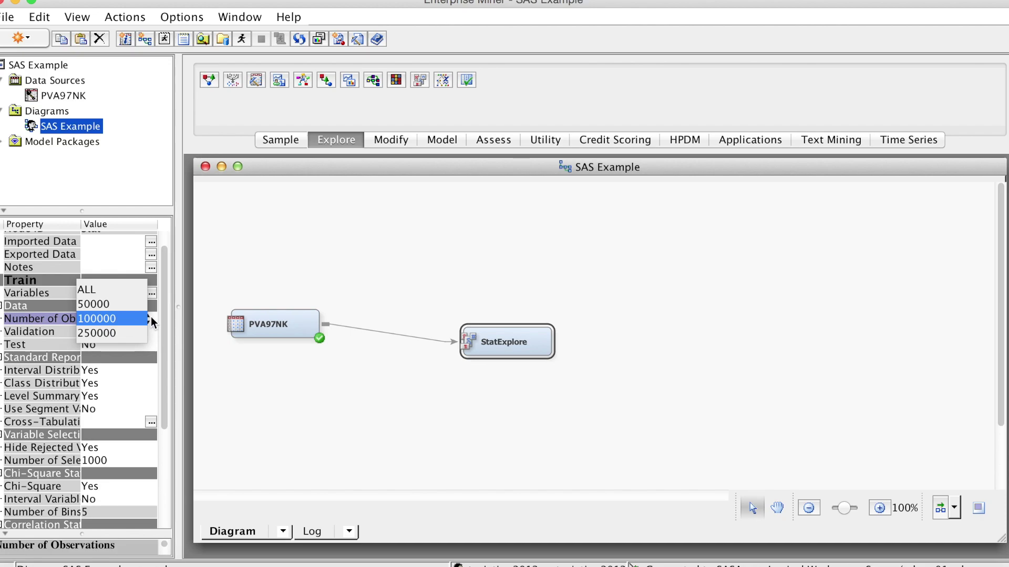
left_click(121, 289)
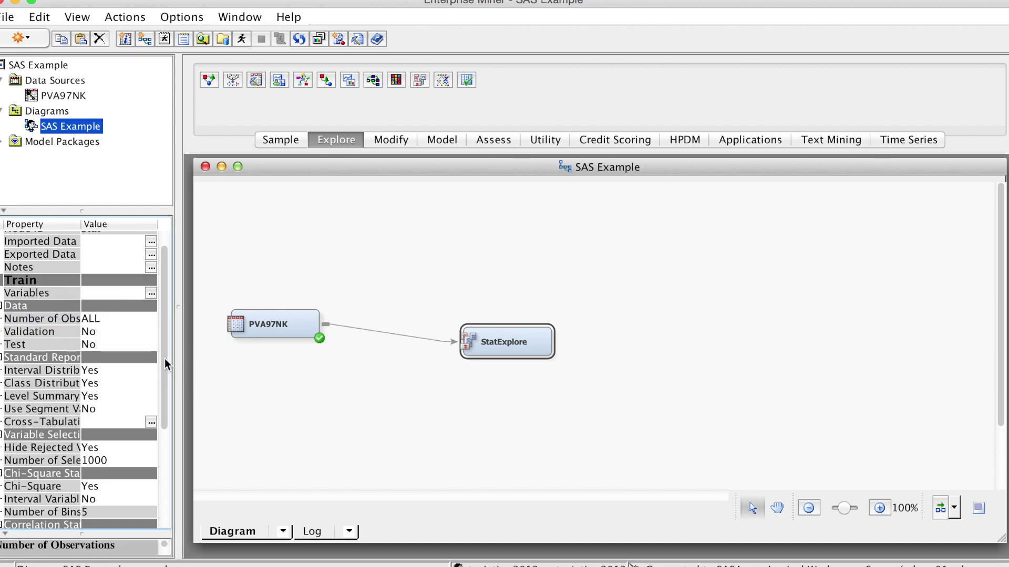
left_click_drag(164, 358, 172, 431)
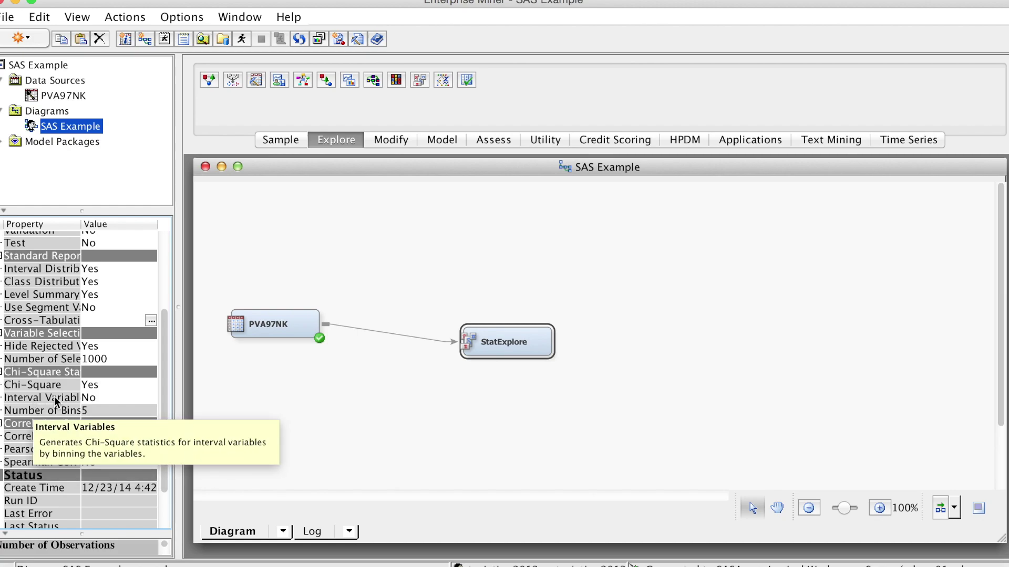
left_click(154, 403)
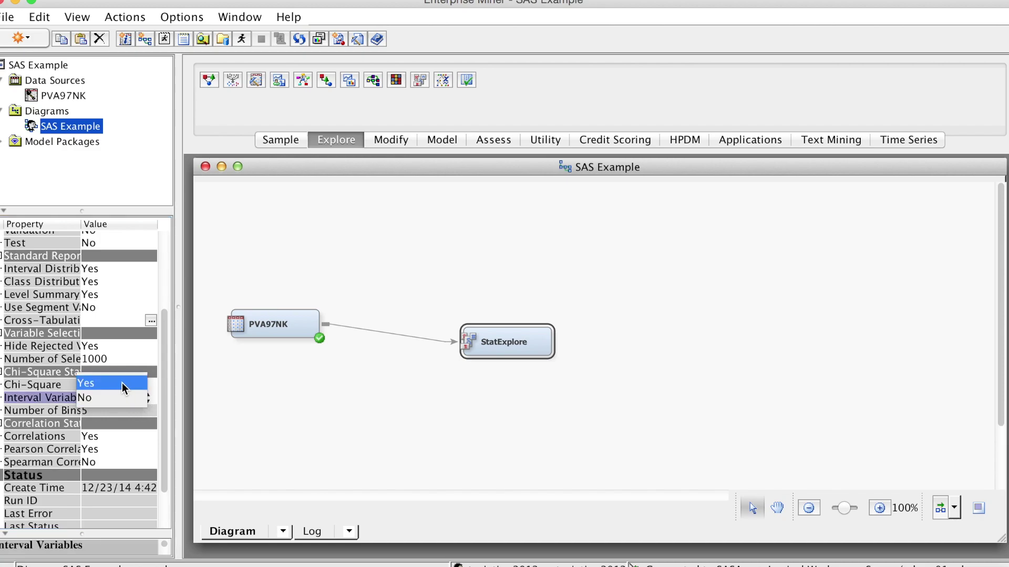
left_click(122, 383)
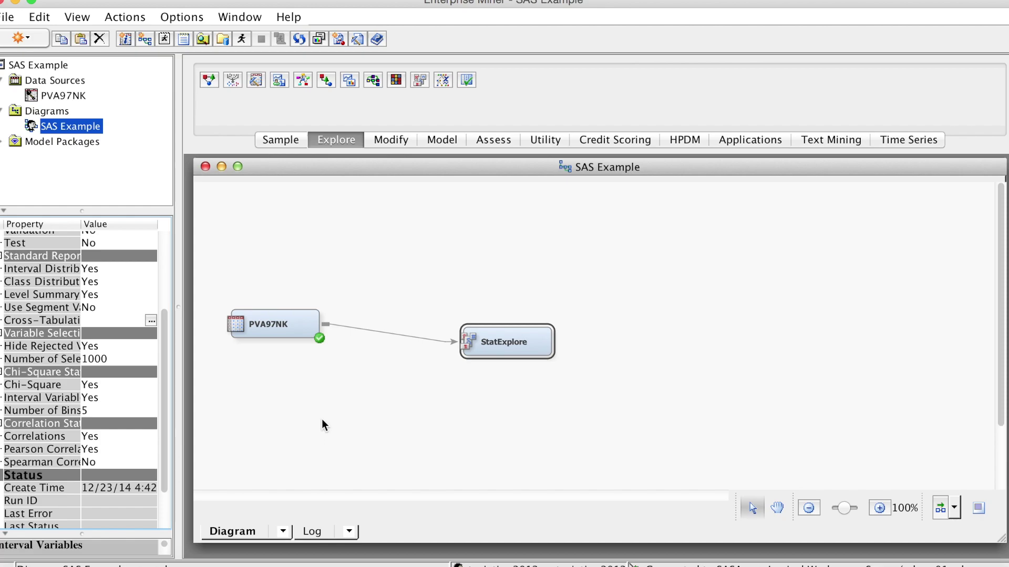
Run the StatExplore path to completion and open the node's results
right_click(544, 354)
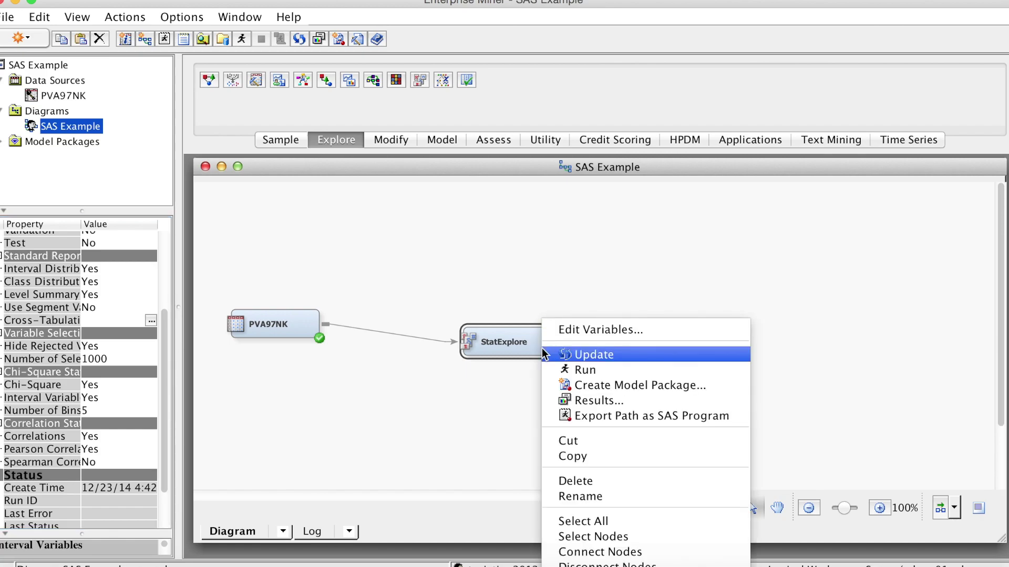
left_click(572, 370)
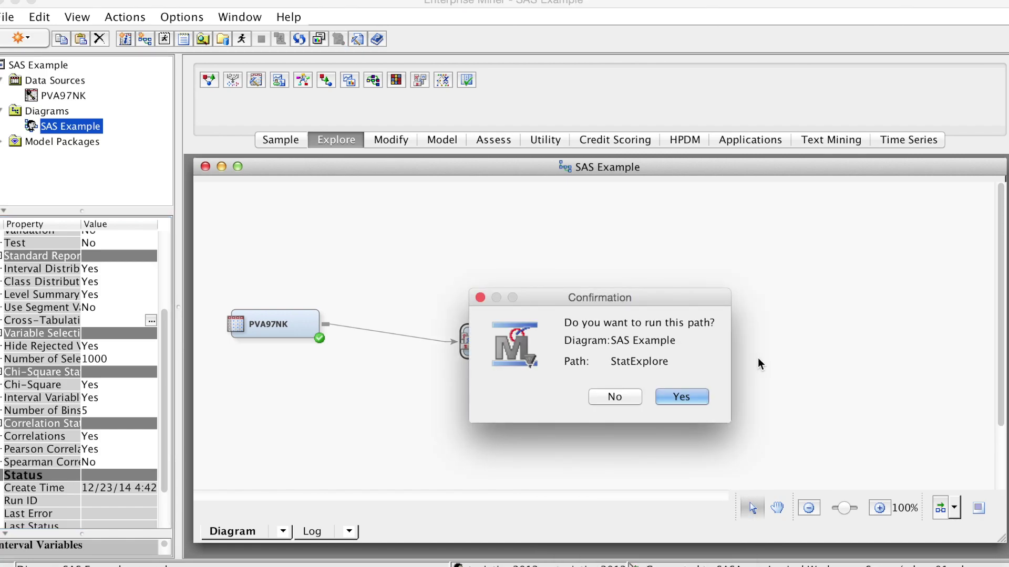
left_click(682, 398)
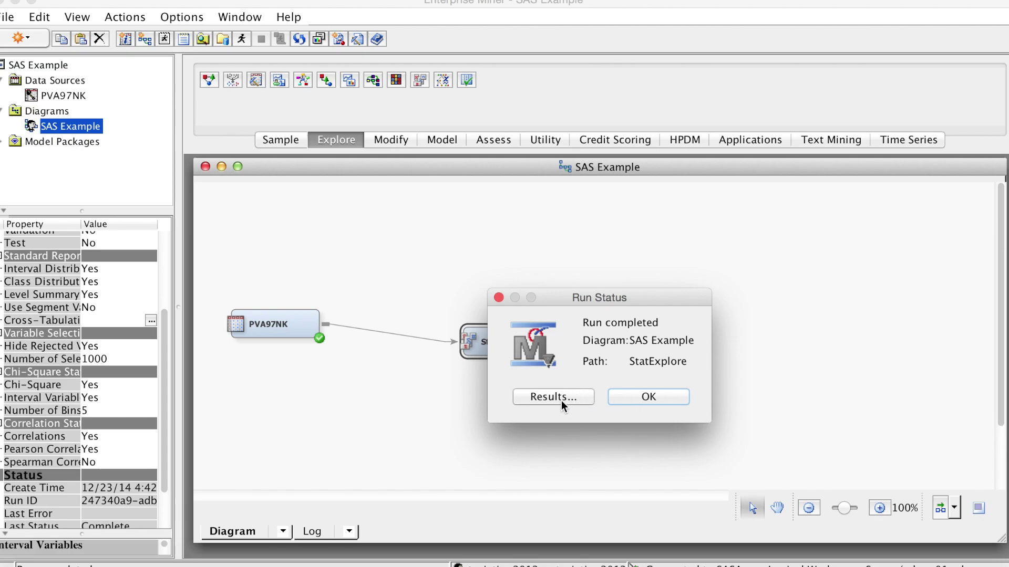
left_click(661, 401)
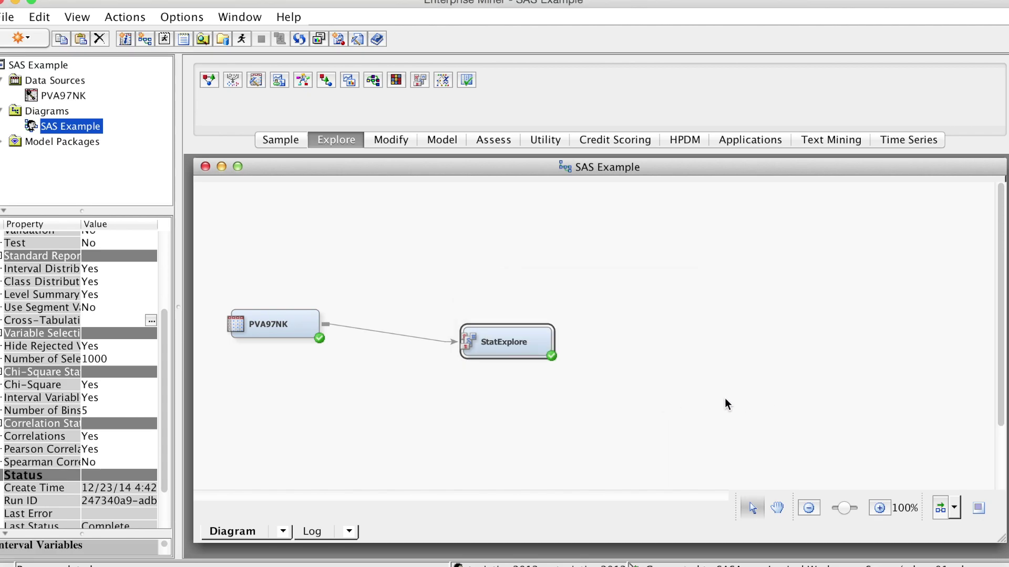
right_click(536, 346)
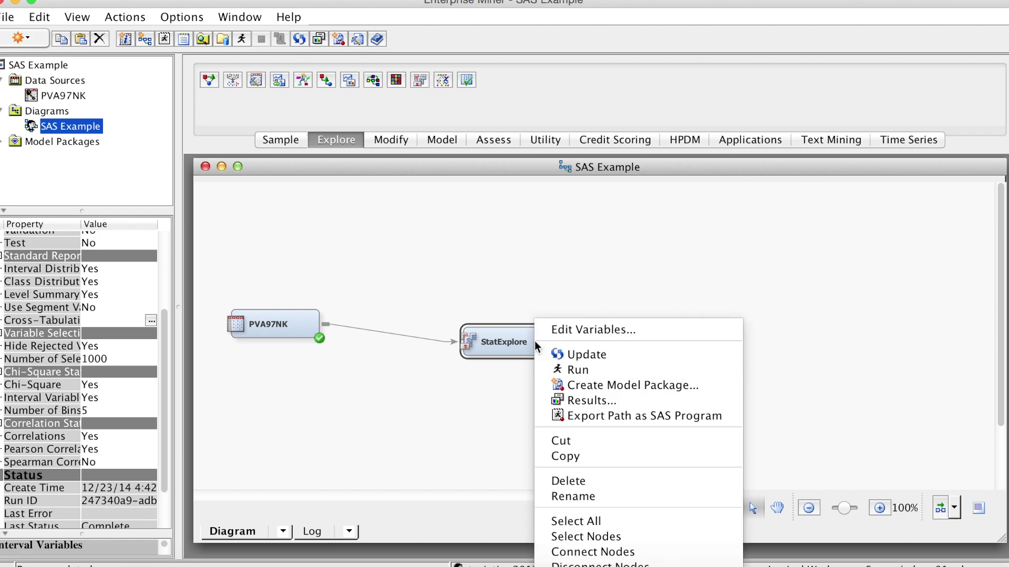
left_click(571, 402)
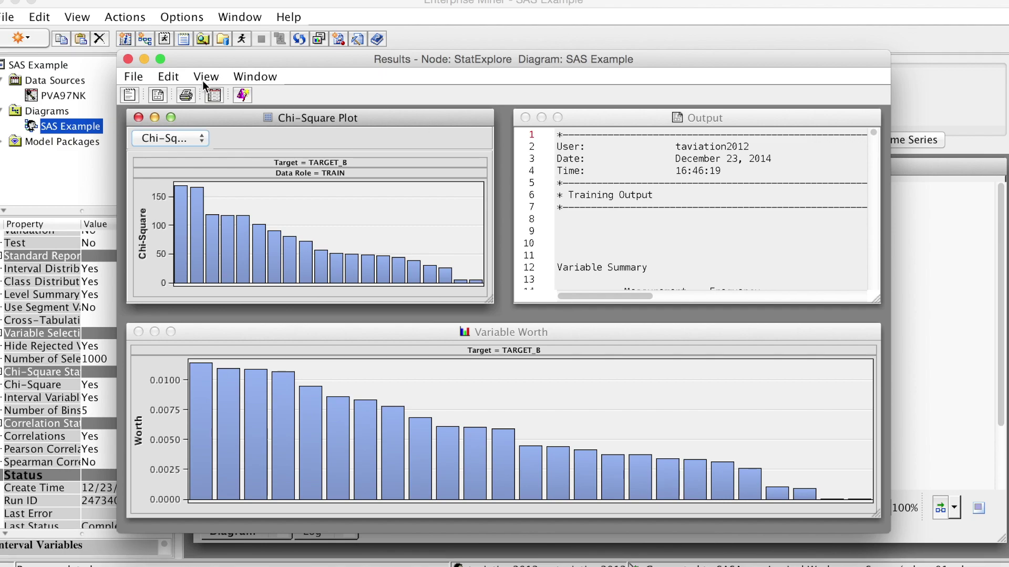
Maximize the StatExplore Results window to full screen
left_click(160, 59)
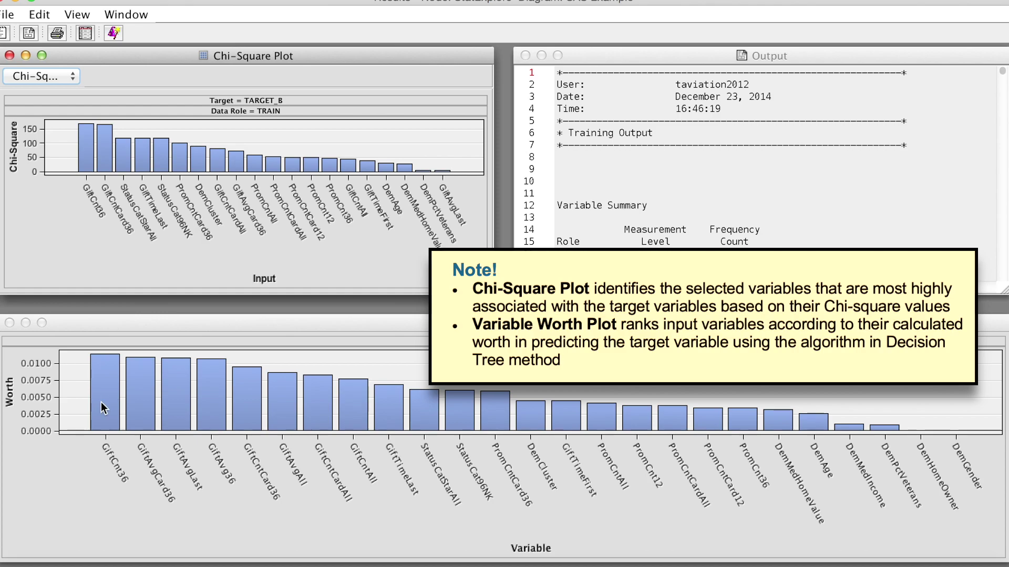
mouse_move(104, 409)
Scroll through the variable summary statistics in the results Output pane
left_click(866, 203)
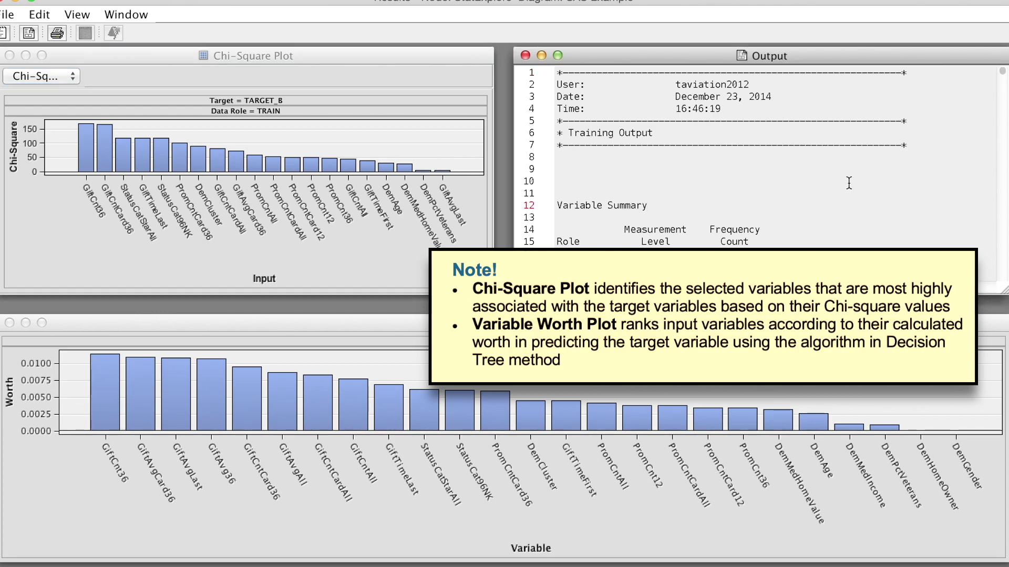
scroll(848, 184, "down", 5)
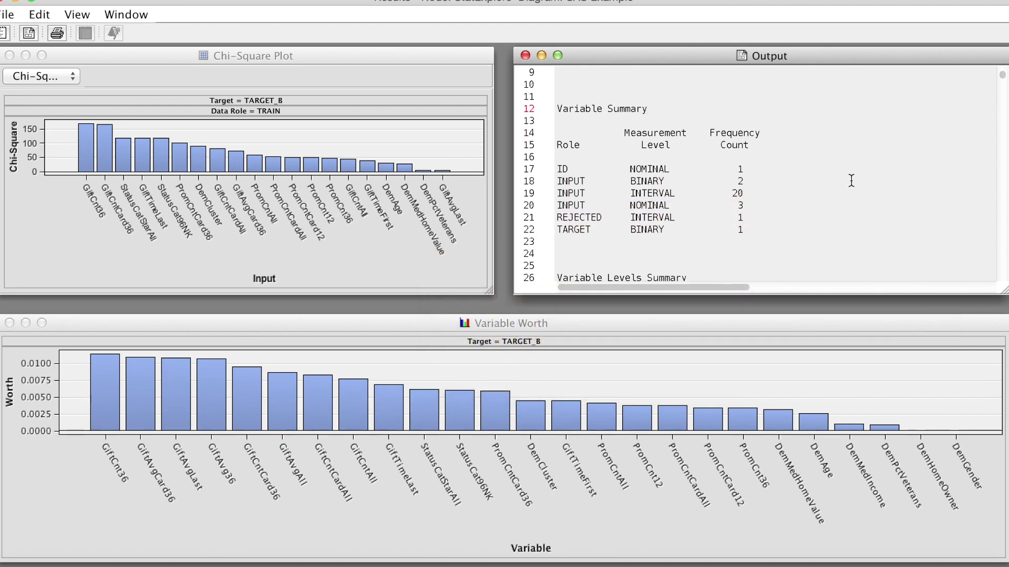
scroll(851, 181, "down", 8)
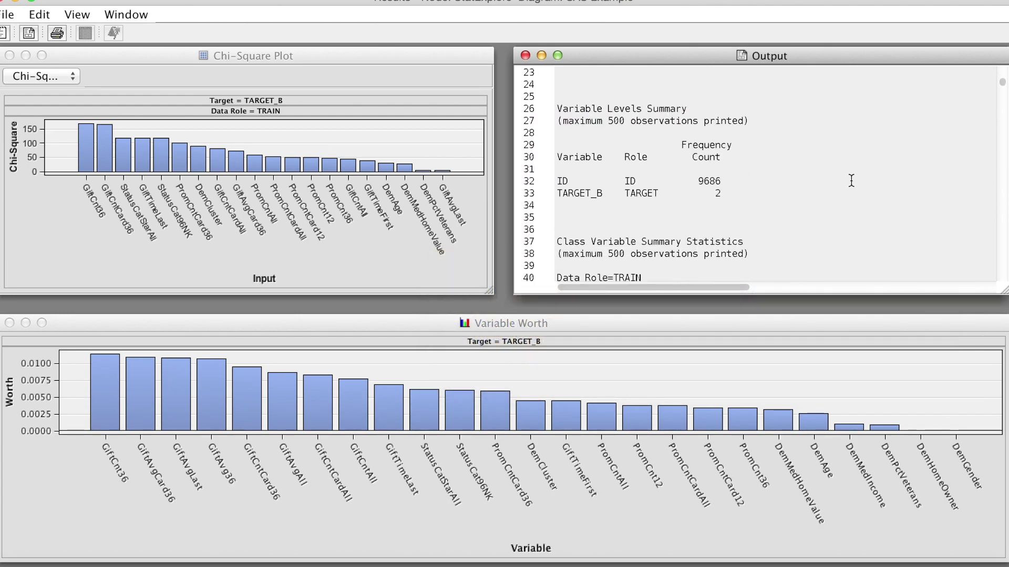
scroll(851, 181, "down", 6)
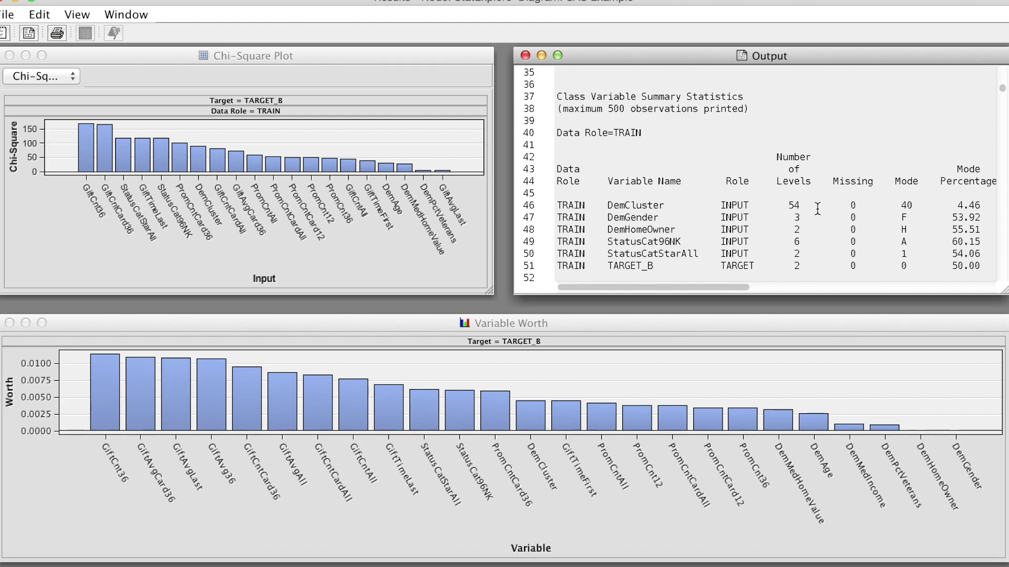
scroll(817, 208, "down", 1)
scroll(817, 208, "down", 1)
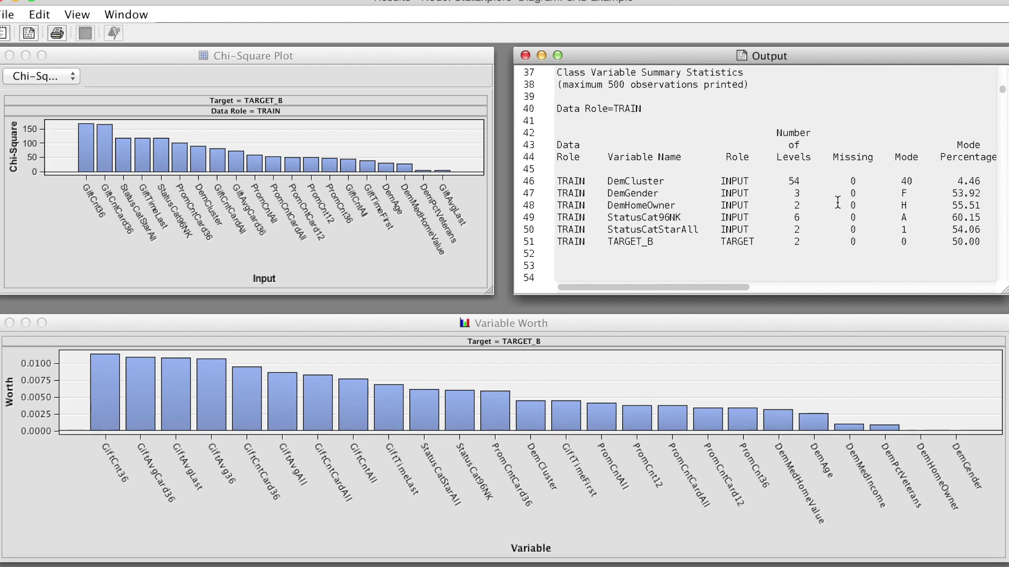
scroll(838, 202, "down", 3)
scroll(838, 202, "down", 20)
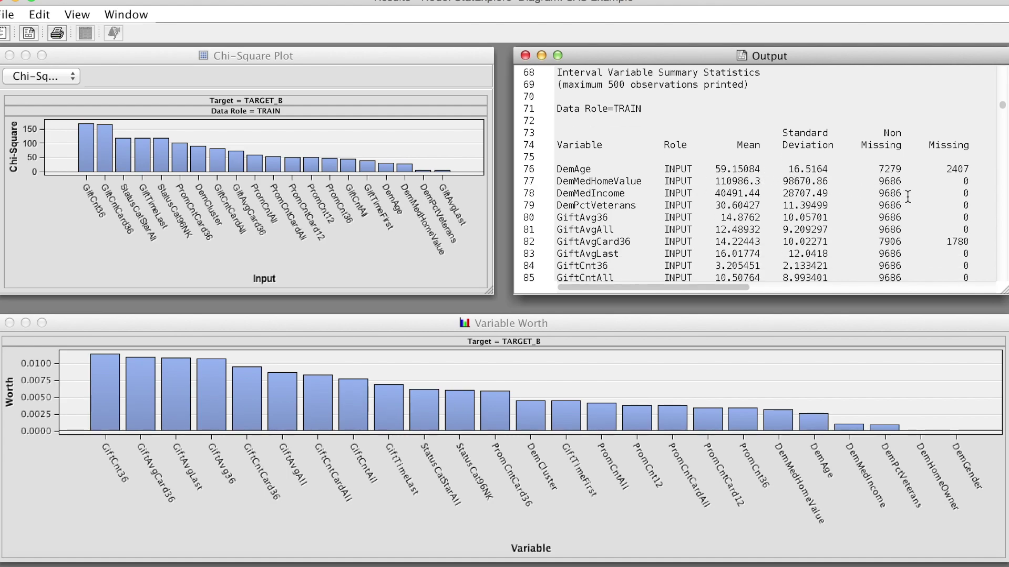
mouse_move(717, 289)
left_mouse_down()
mouse_move(885, 291)
mouse_move(720, 292)
left_mouse_up()
scroll(840, 237, "down", 5)
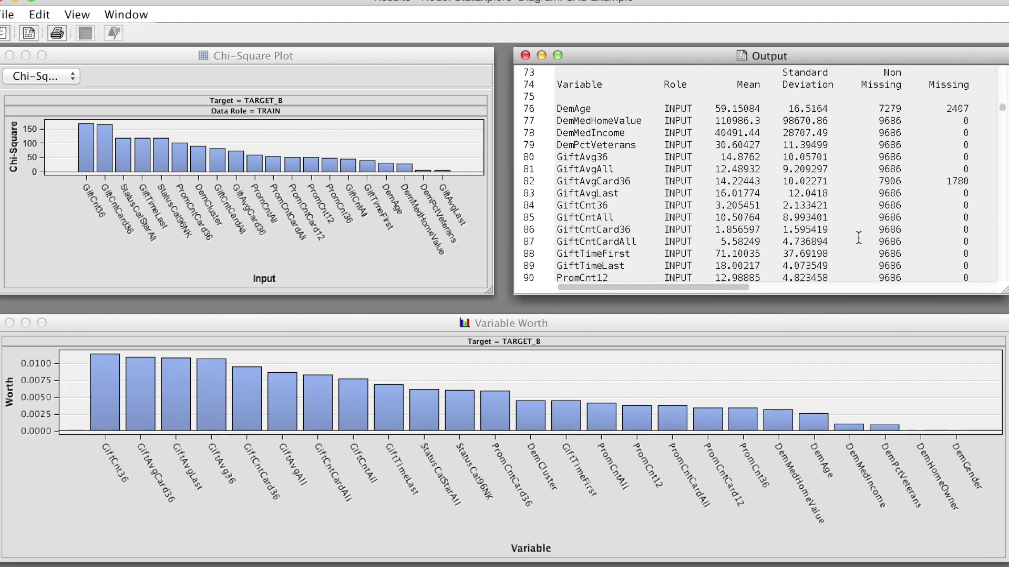
scroll(859, 238, "down", 10)
scroll(859, 238, "down", 10)
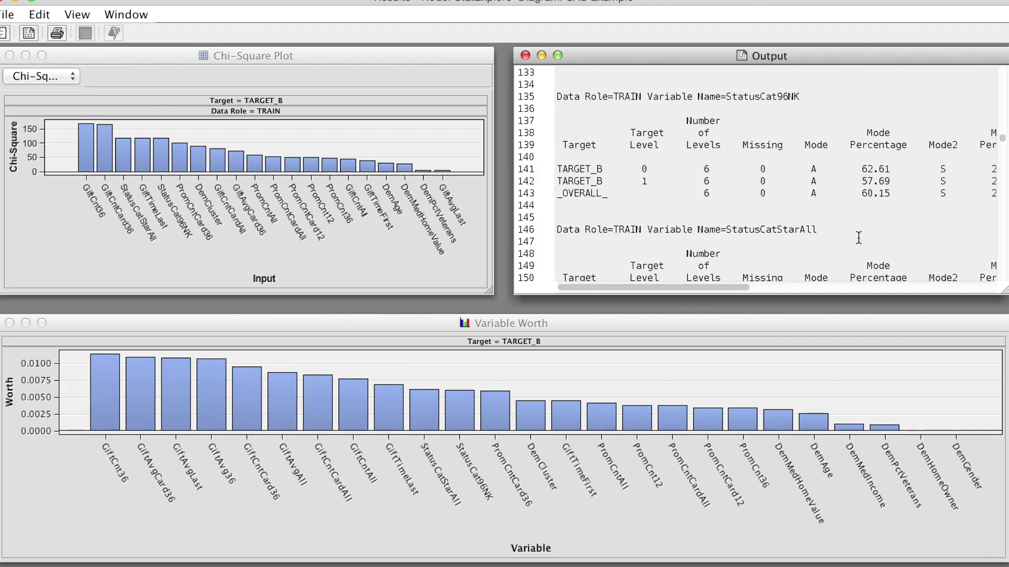
scroll(858, 238, "down", 10)
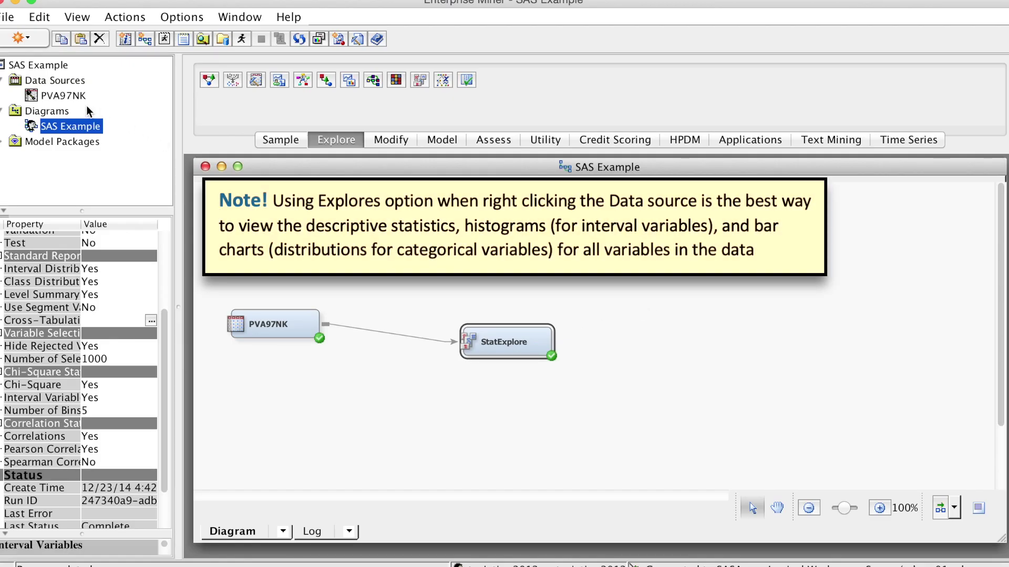
left_click(75, 97)
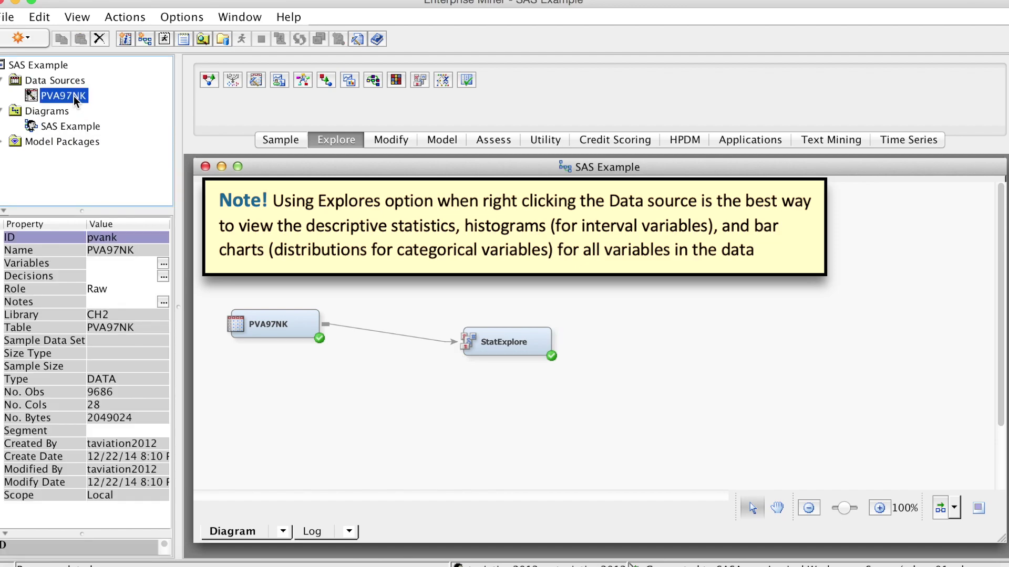
right_click(76, 99)
left_click(117, 219)
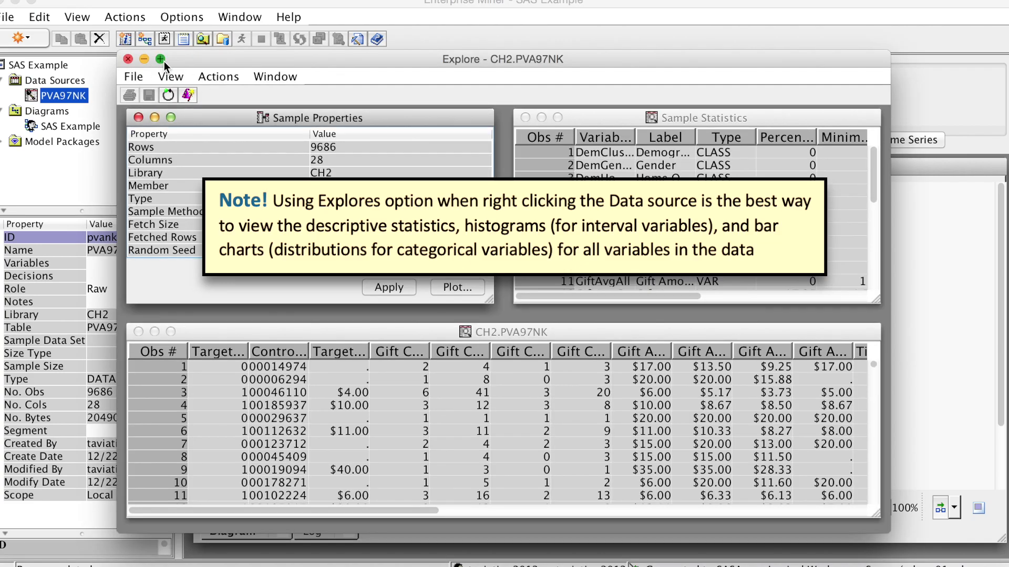
left_click(163, 60)
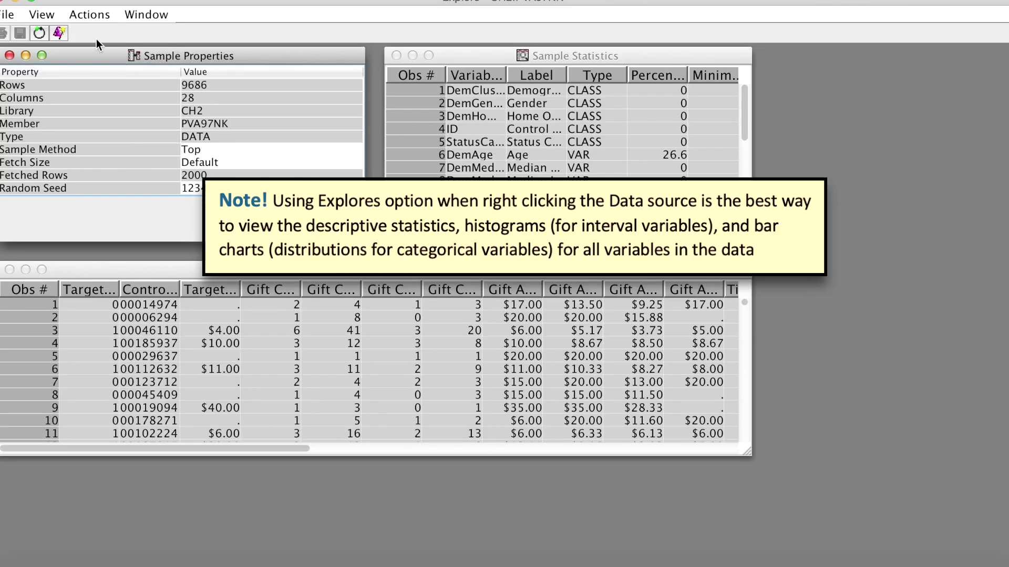
left_click(137, 13)
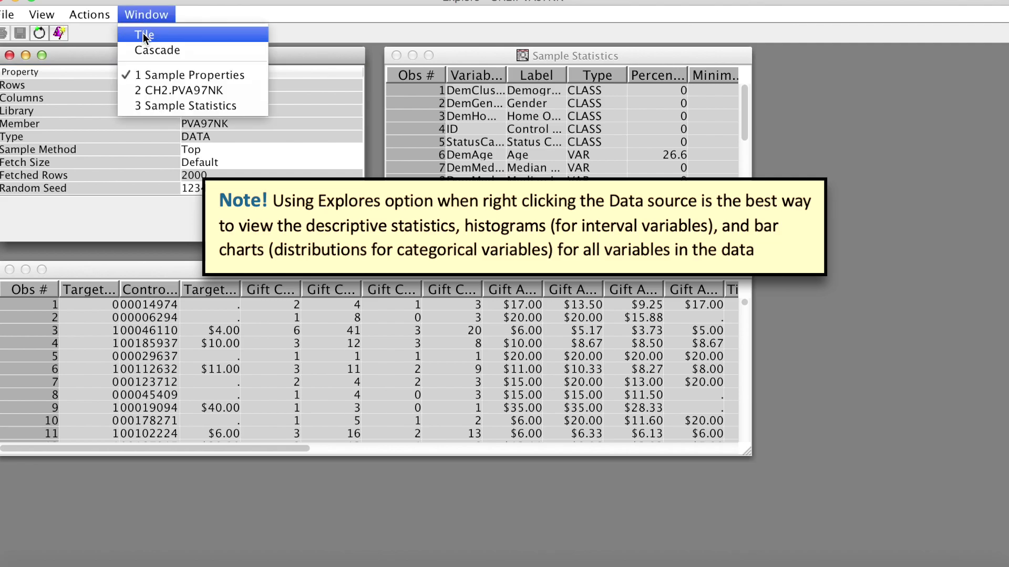
left_click(142, 34)
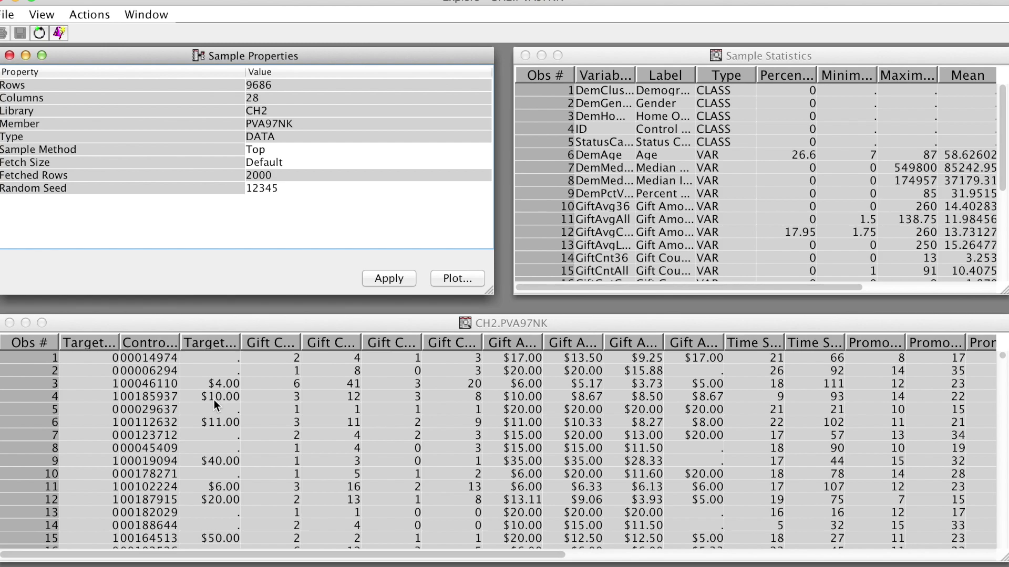
left_click(274, 414)
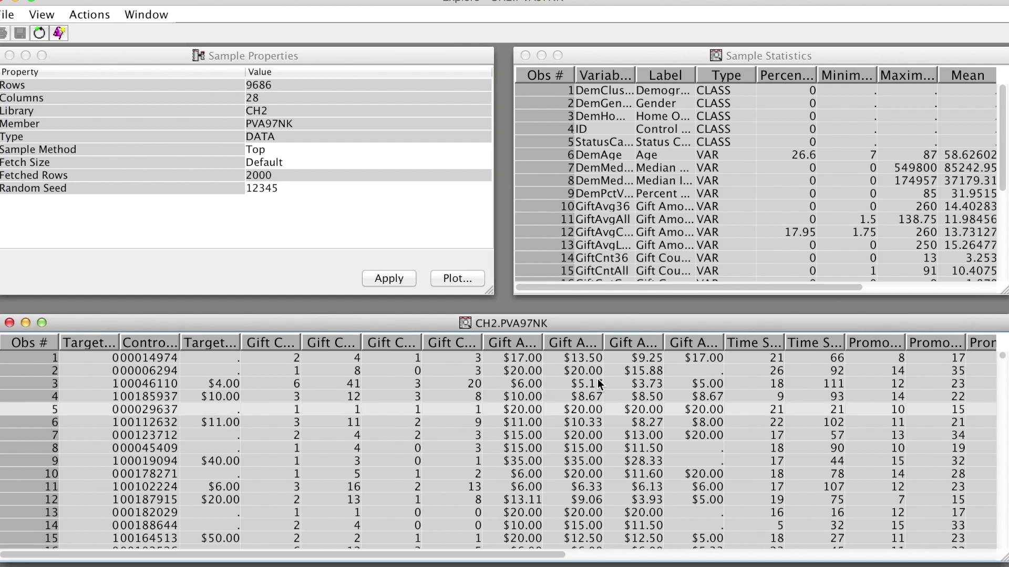
scroll(597, 379, "down", 7)
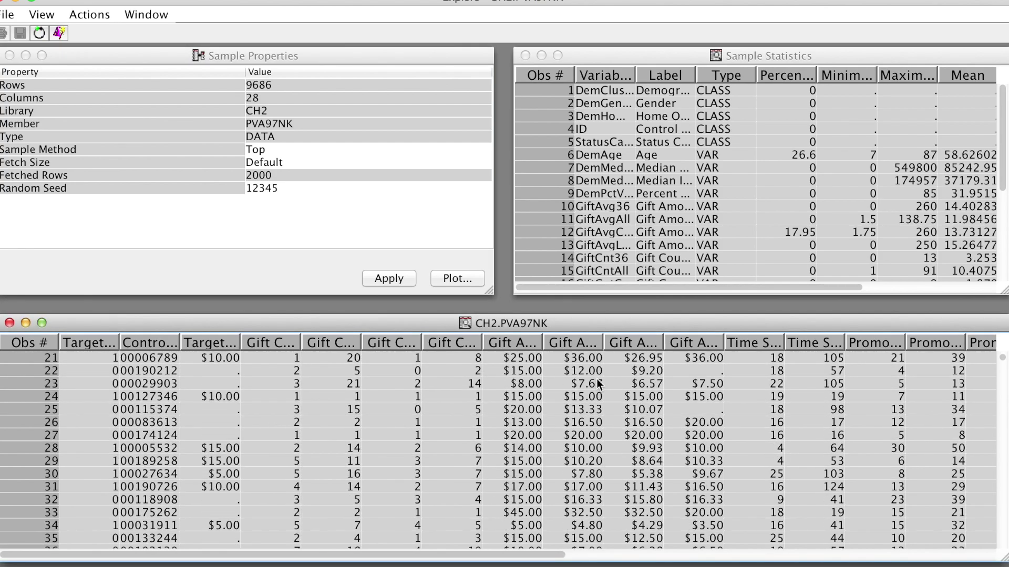
scroll(144, 394, "up", 5)
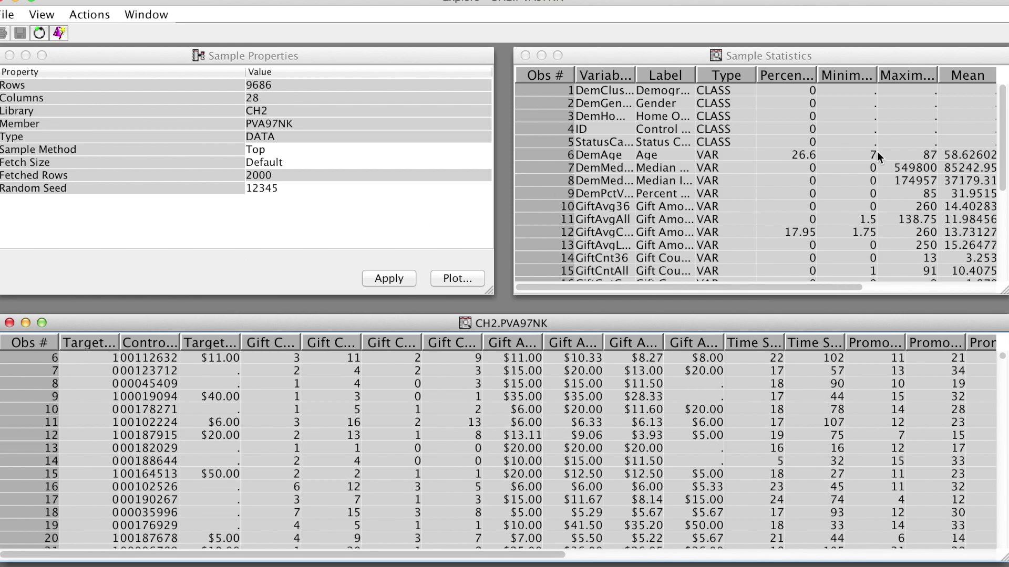
left_click(841, 119)
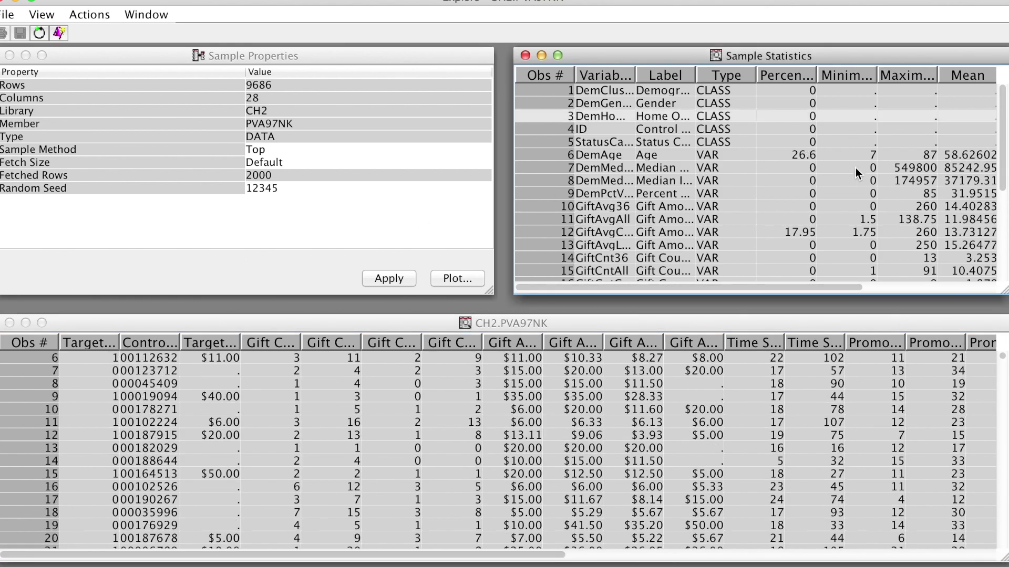
scroll(854, 168, "down", 3)
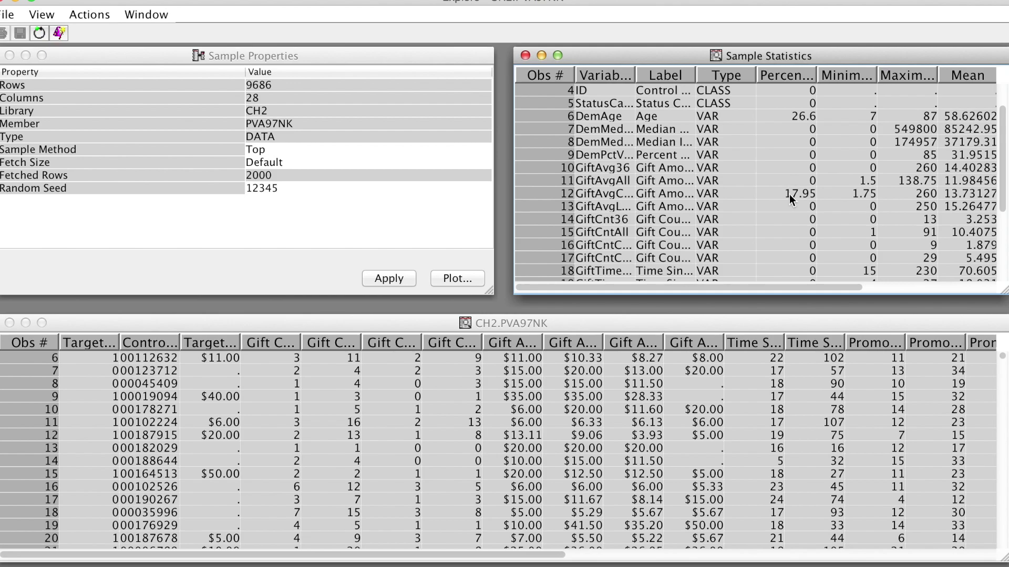
left_click_drag(802, 288, 895, 284)
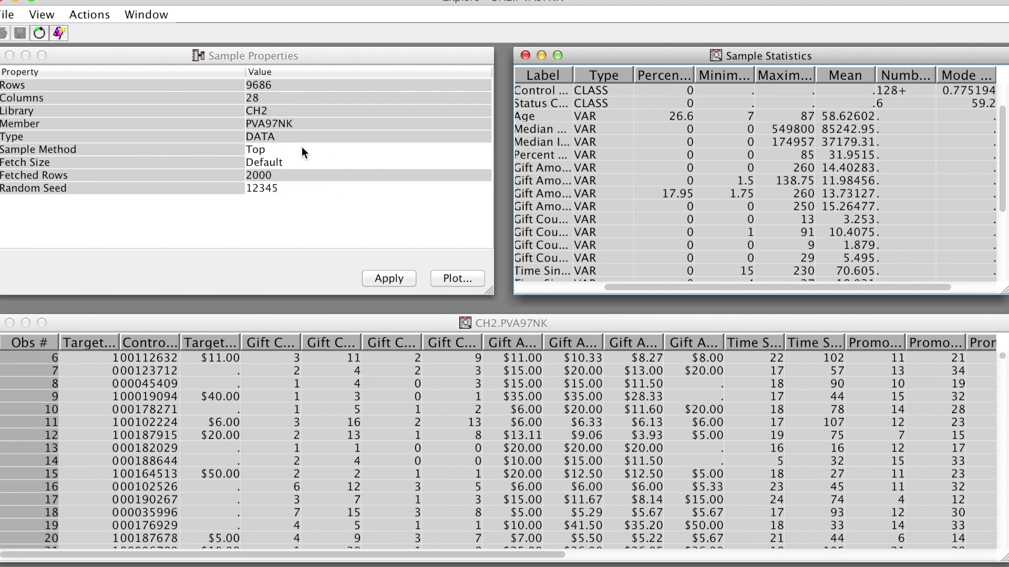
Set the sample Fetch Size to Max and apply it to fetch all 9686 rows
left_click(370, 173)
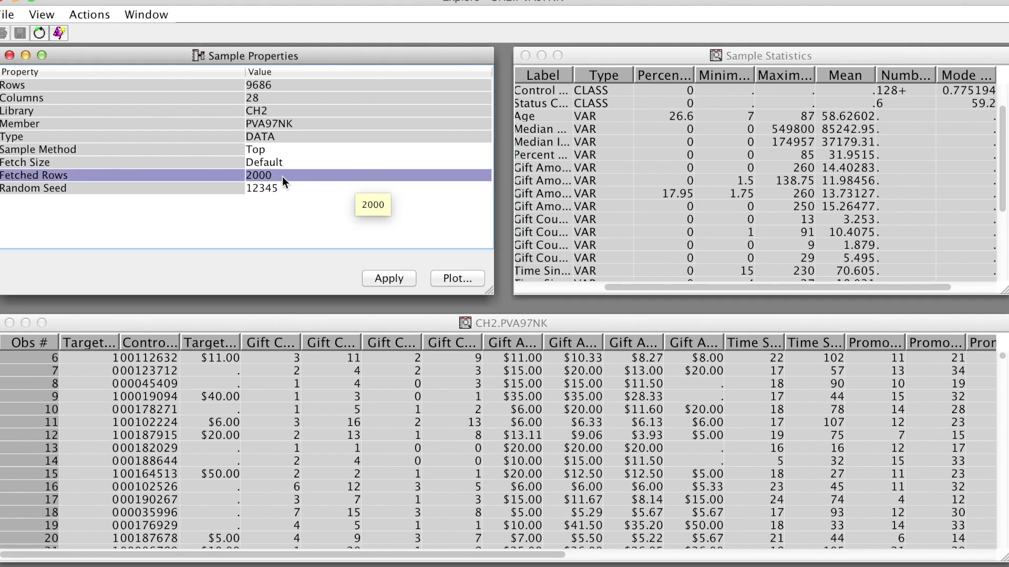
left_click(282, 162)
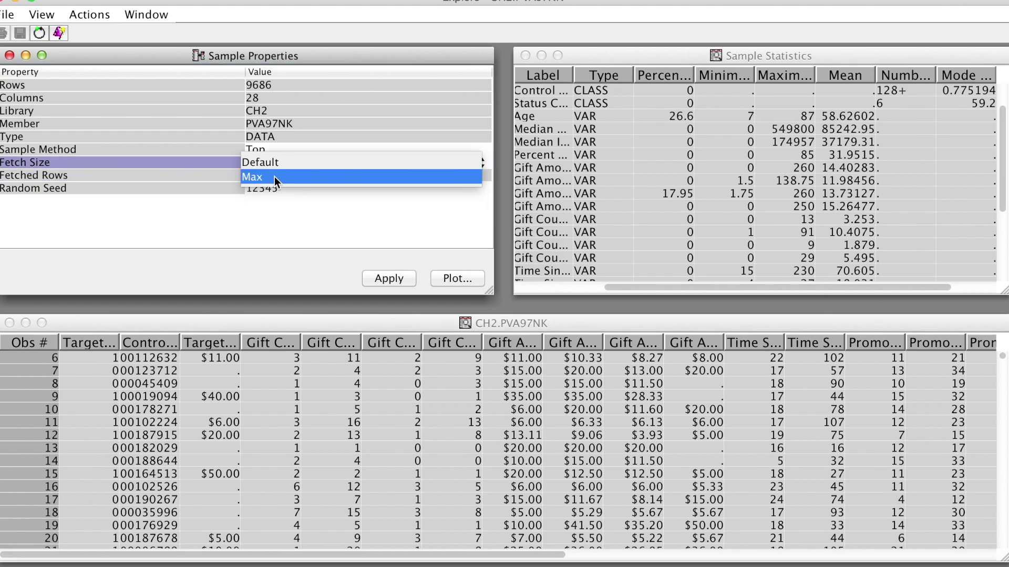
left_click(273, 176)
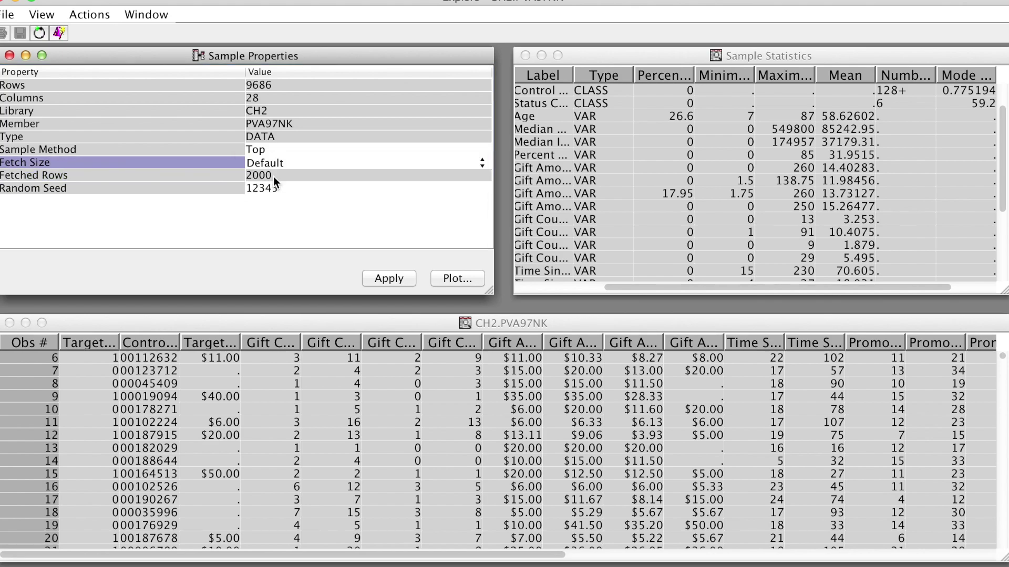
left_click(395, 279)
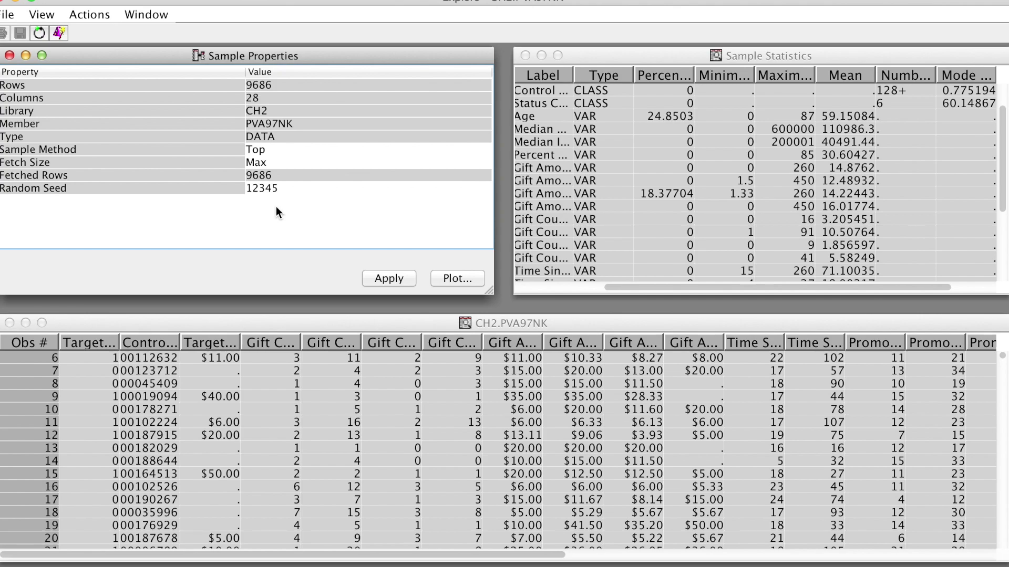
Create a histogram plot with DemAge assigned to the X role
left_click(453, 276)
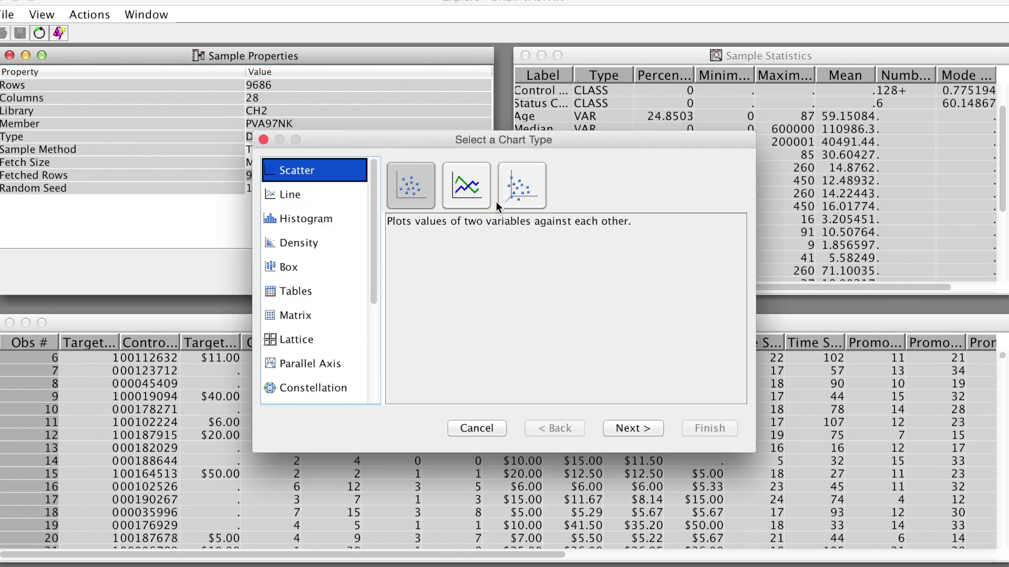
left_click(319, 218)
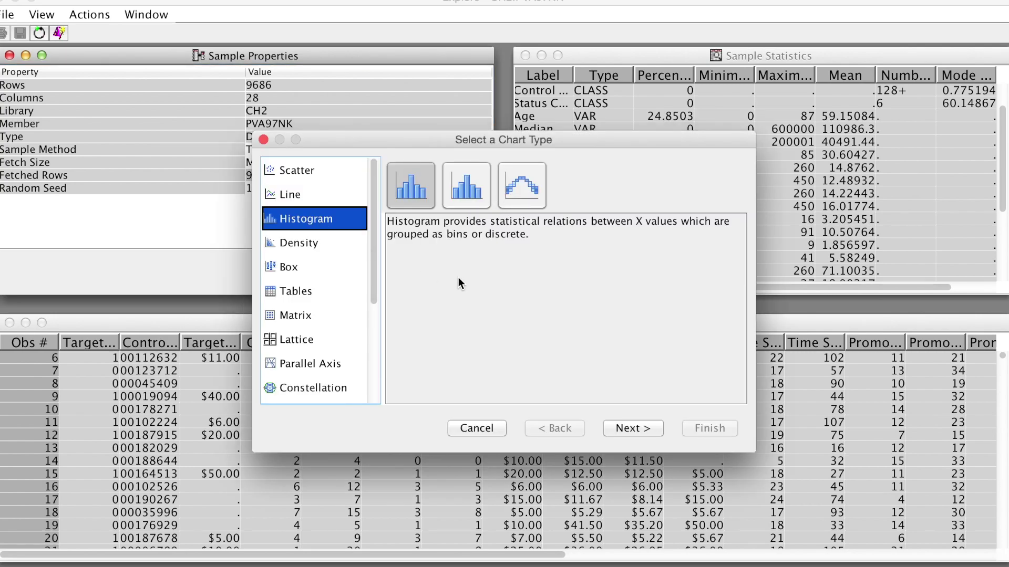
left_click(649, 428)
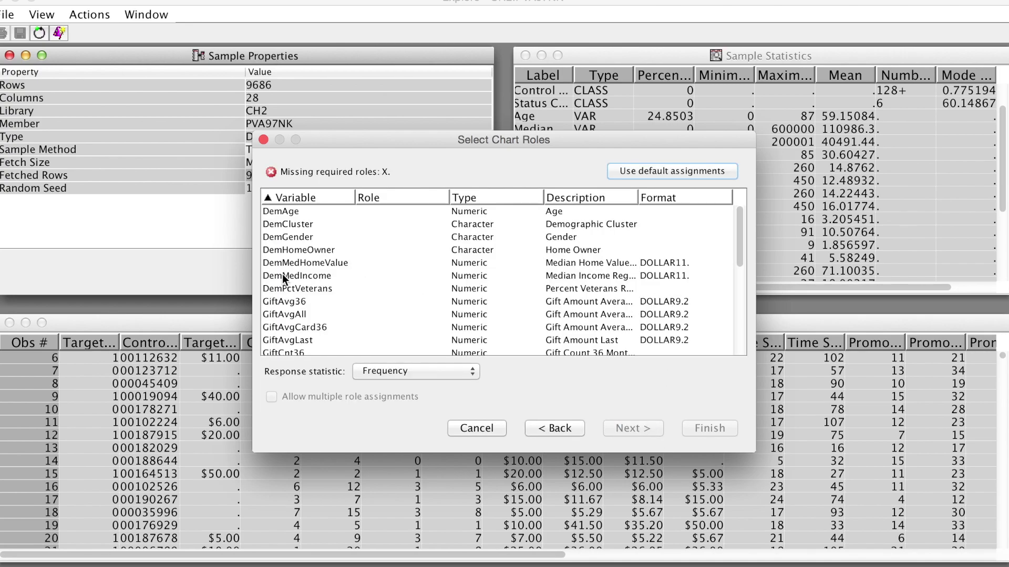
left_click(282, 212)
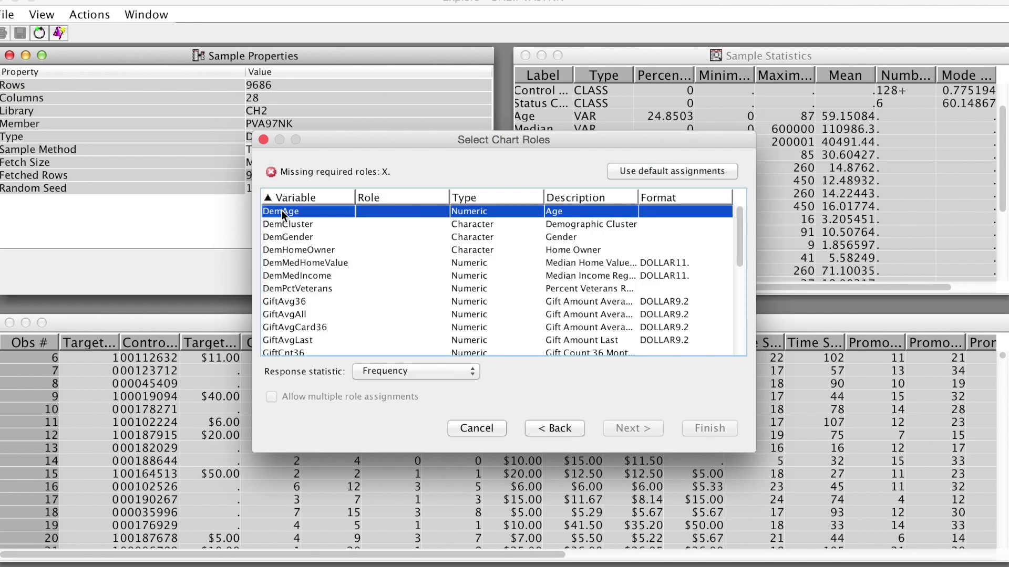
left_click(426, 212)
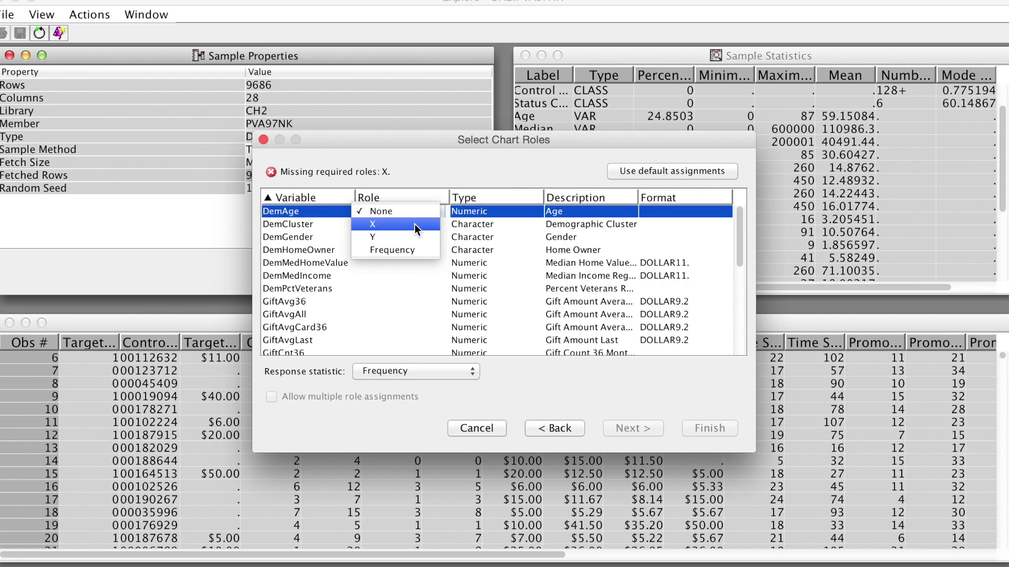
left_click(415, 223)
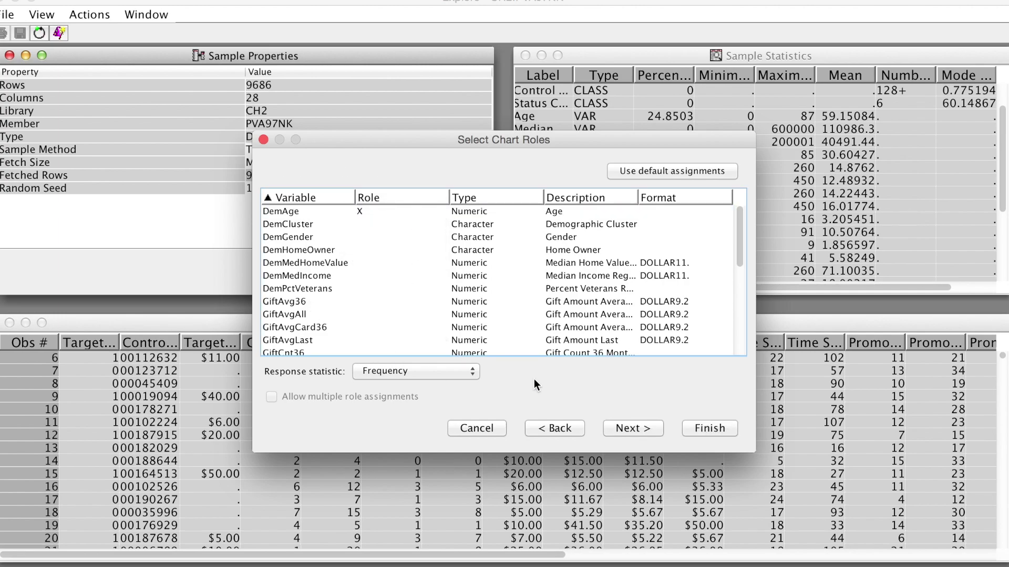
left_click(710, 428)
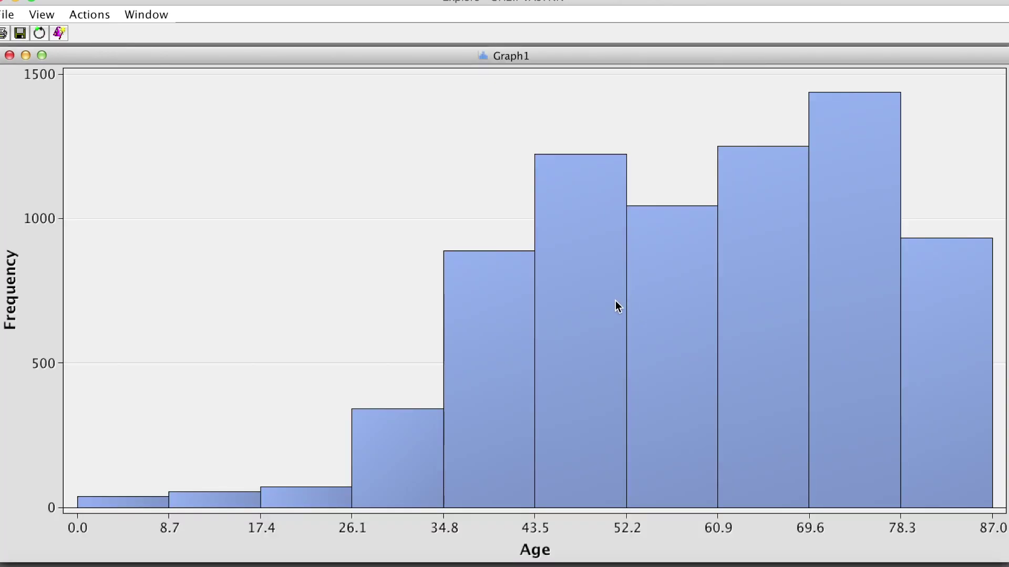
mouse_move(616, 301)
Change the Age histogram's Number of X Bins from 10 to 100
right_click(299, 193)
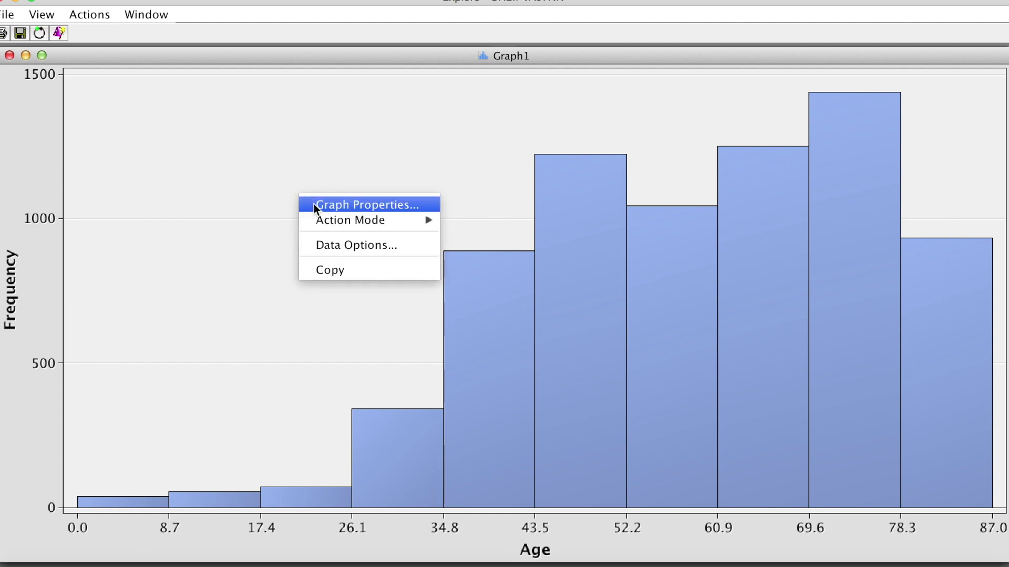
left_click(316, 206)
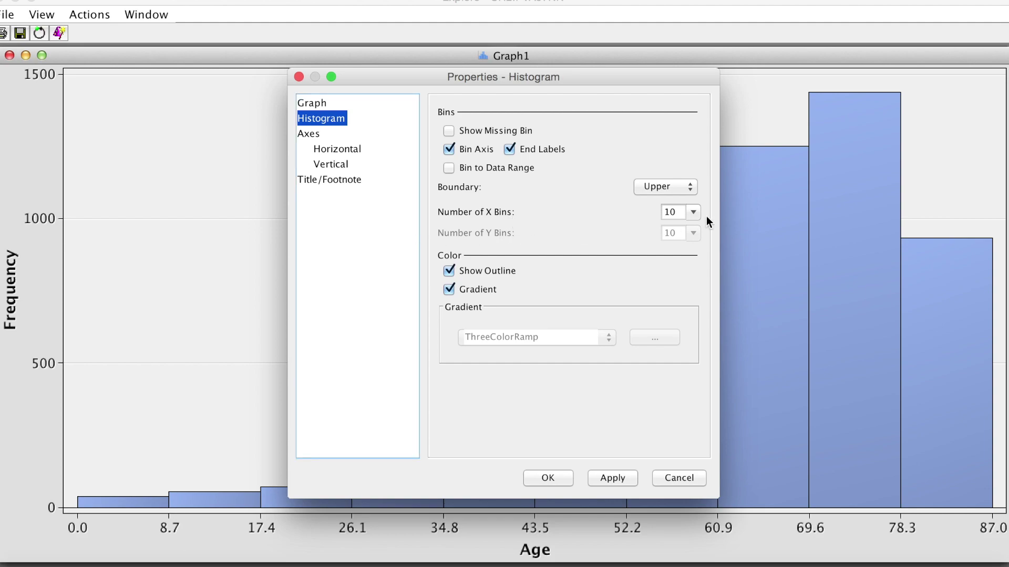
double_click(685, 212)
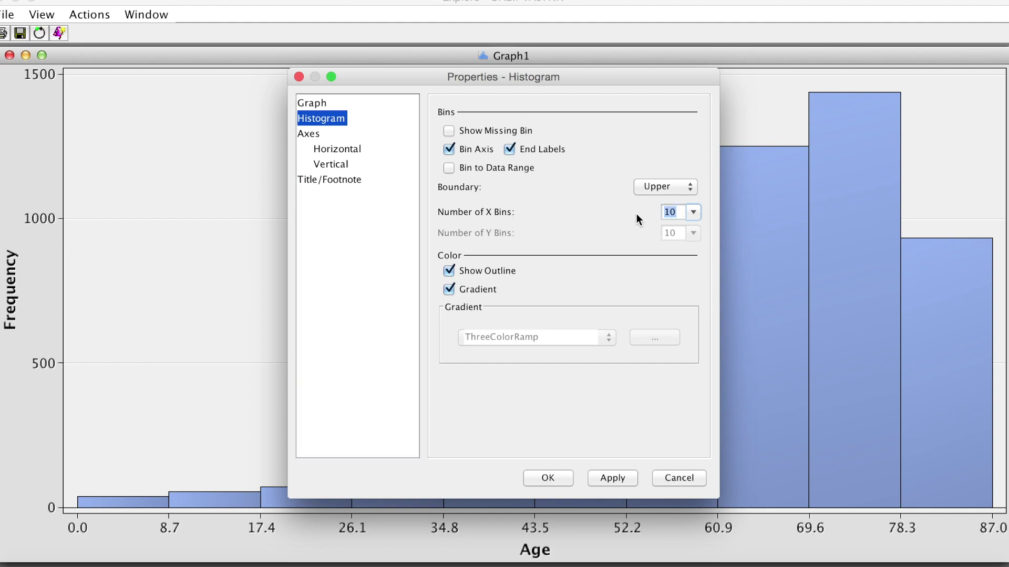
type("100")
left_click(604, 479)
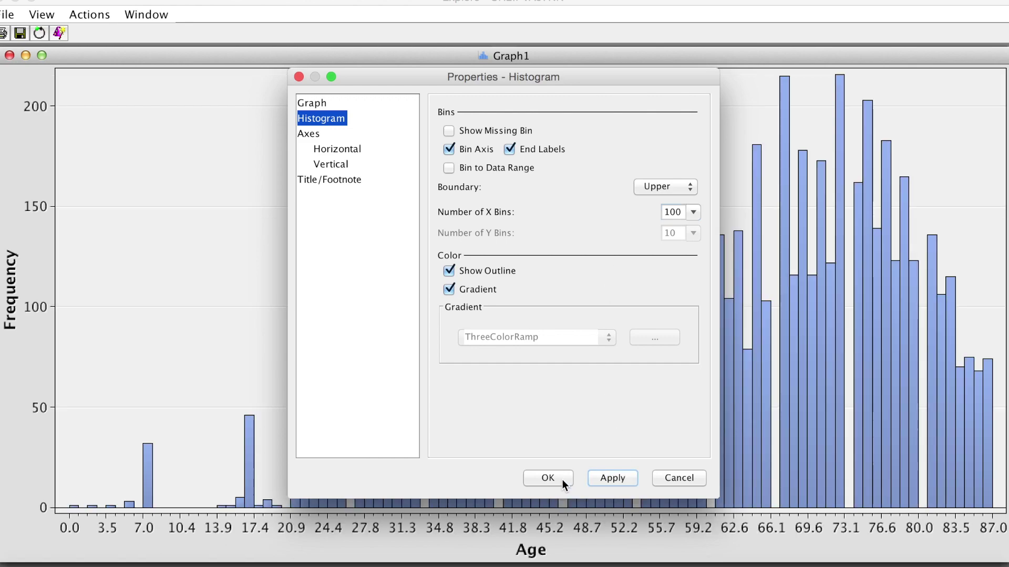
left_click(562, 479)
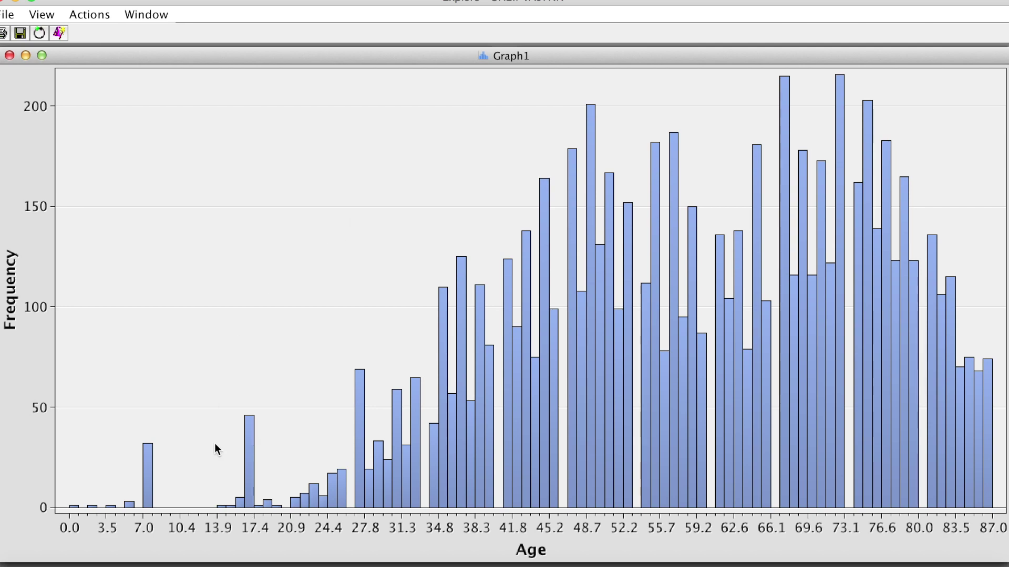
Reopen the histogram's Graph Properties and close them without changes
right_click(400, 142)
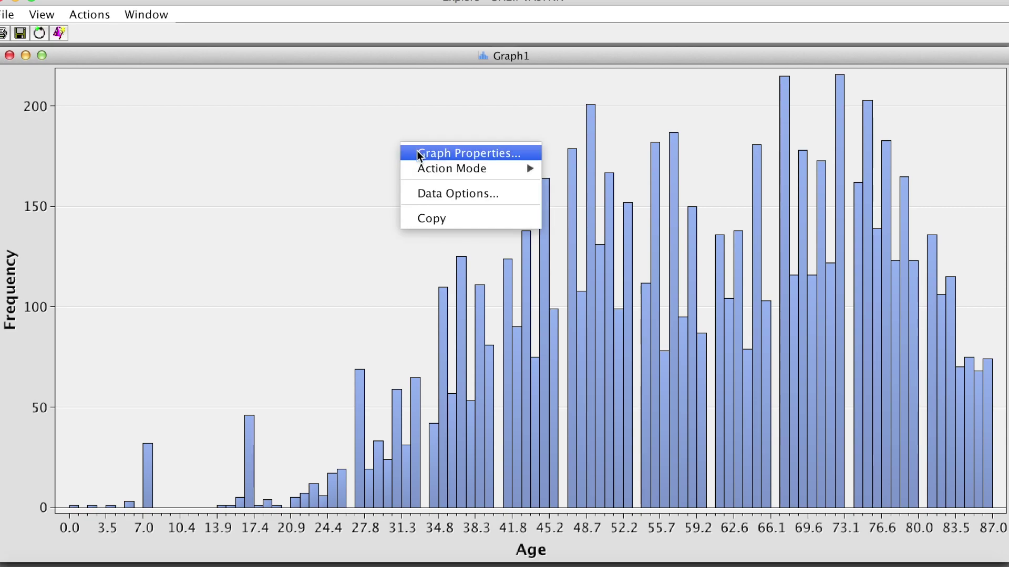
left_click(420, 153)
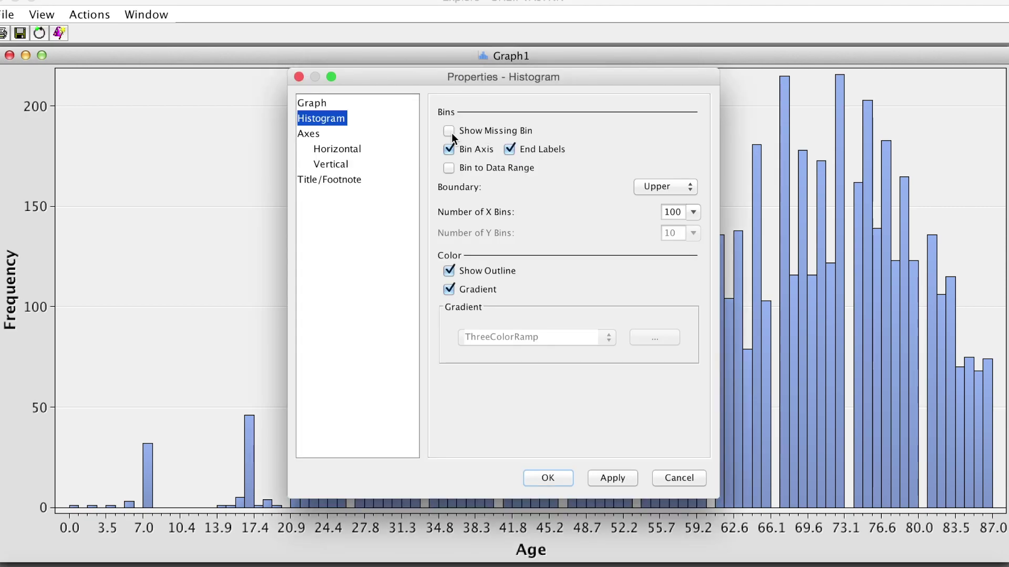
left_click(551, 477)
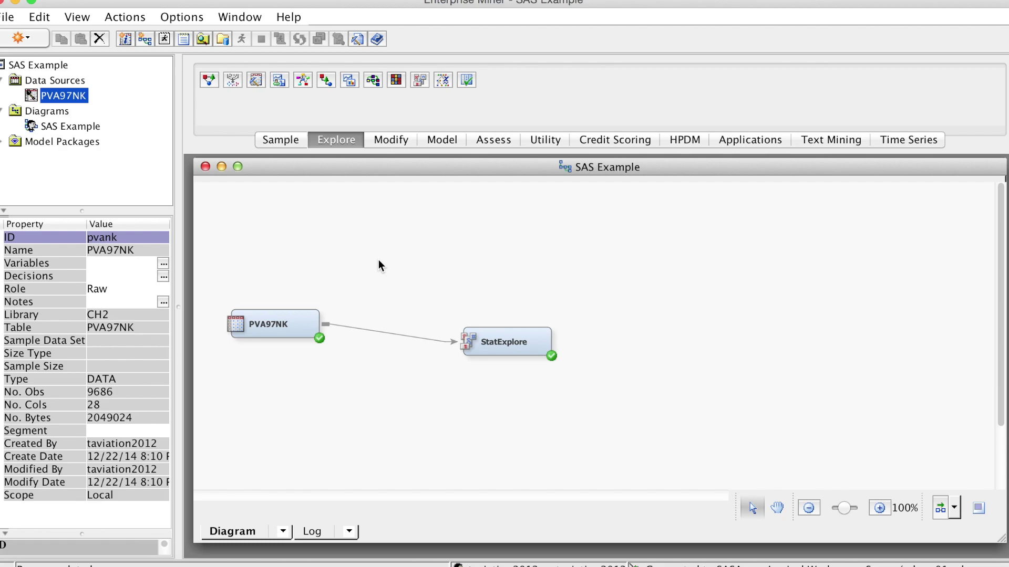
Select the StatExplore node and open its Variables list from the Properties panel
left_click(515, 344)
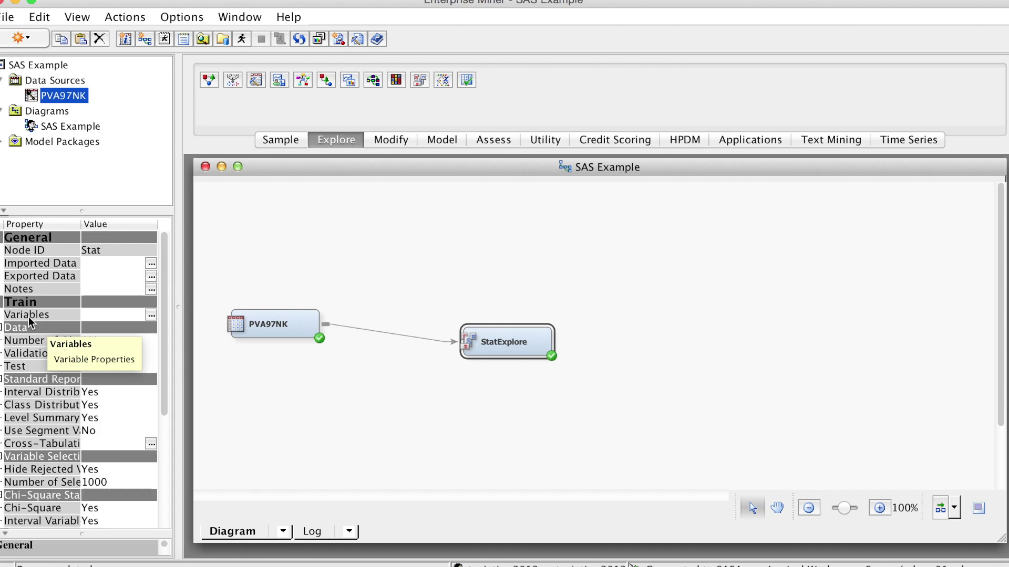
left_click(151, 317)
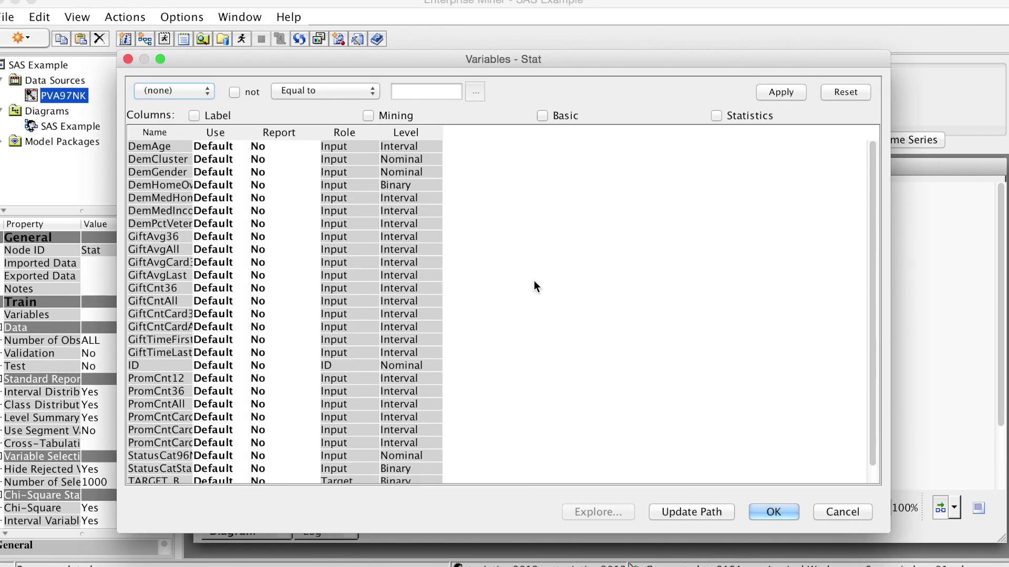
Show labels, select DemCluster through TARGET_B excluding ID, and explore them
left_click(193, 116)
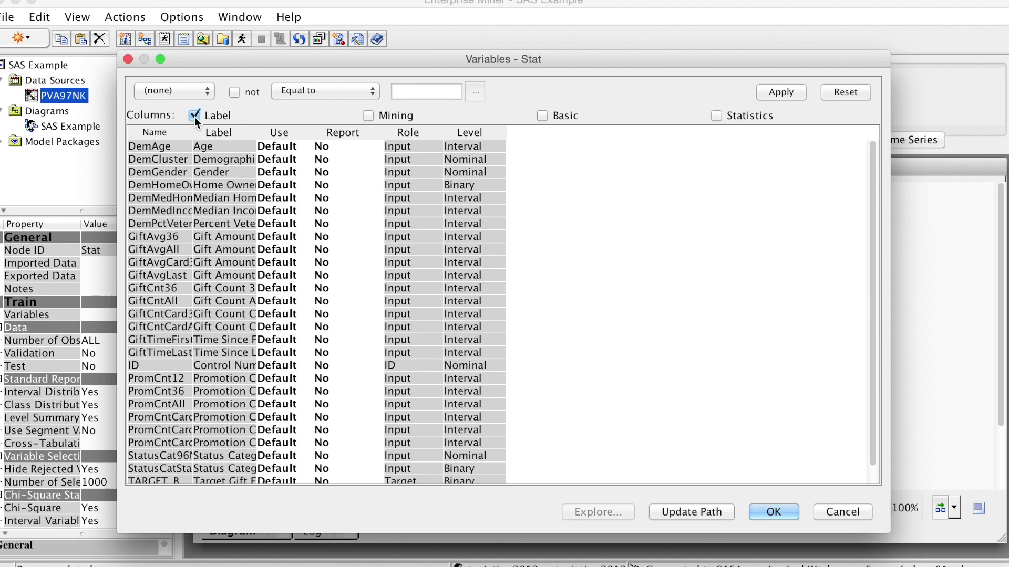
left_click_drag(155, 159, 158, 482)
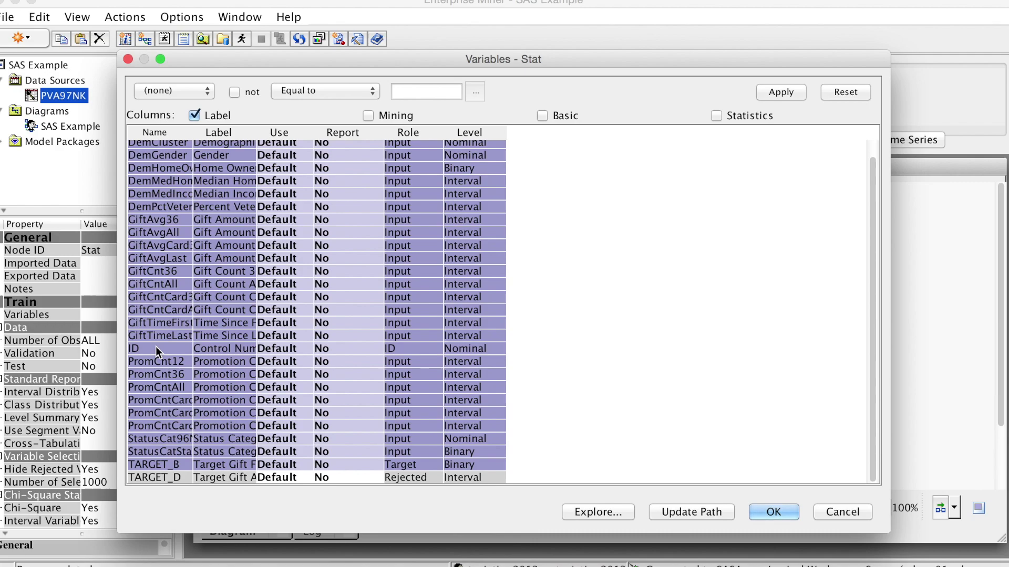
left_click(135, 347, "super")
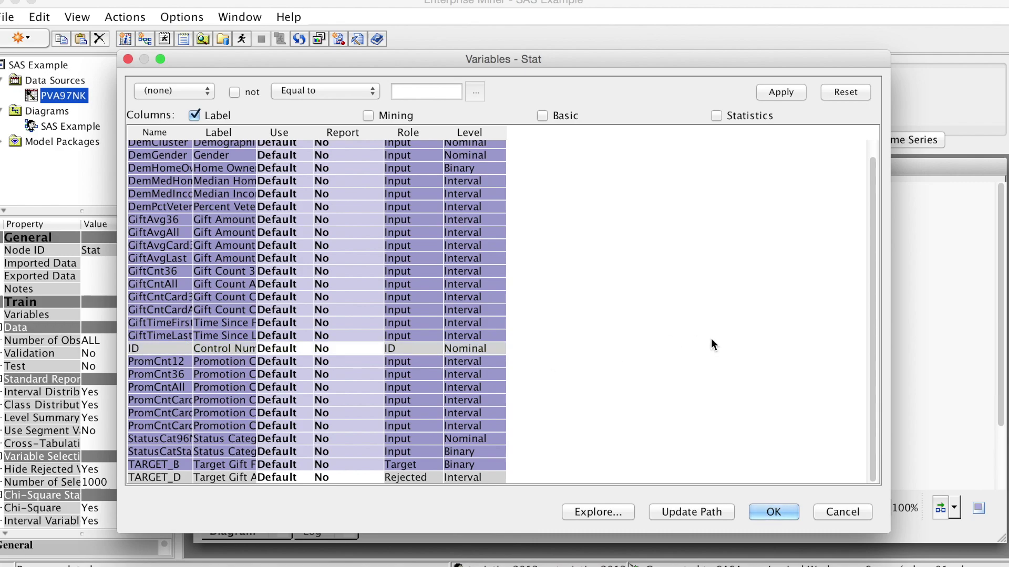
left_click(614, 508)
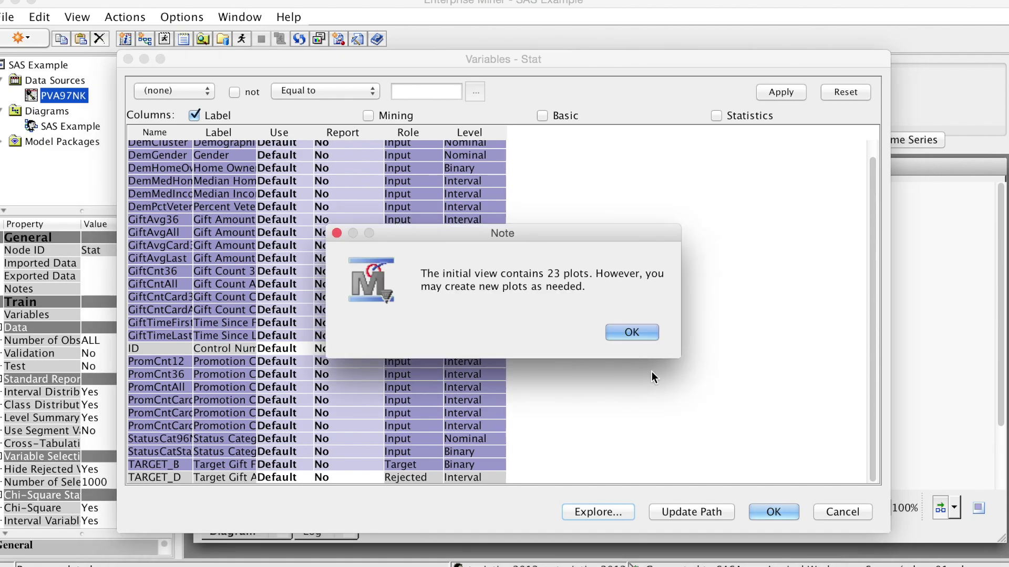
Accept the 23-plot note to display histograms for DemAge, GiftCnt36 and the other variables
left_click(630, 331)
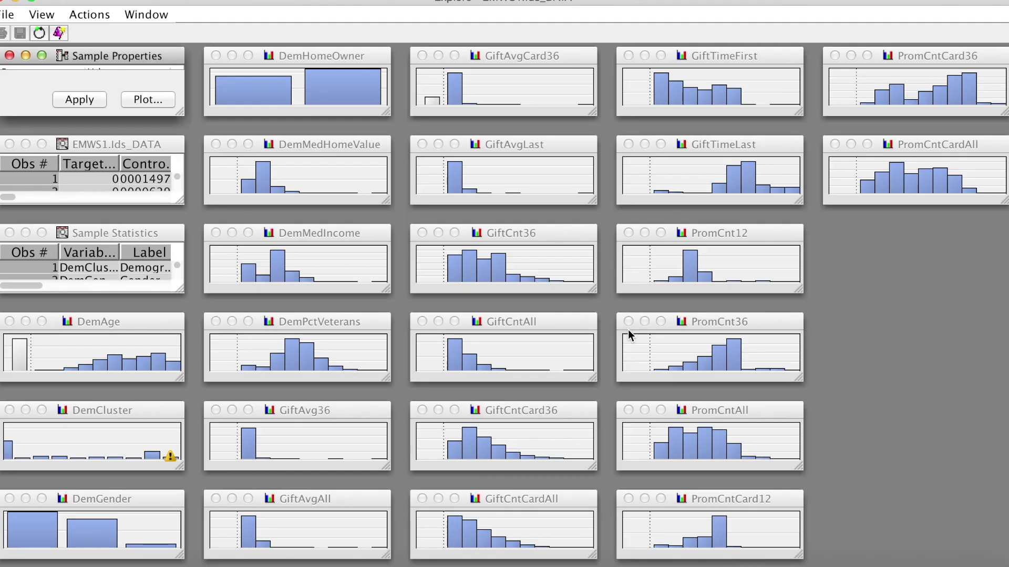